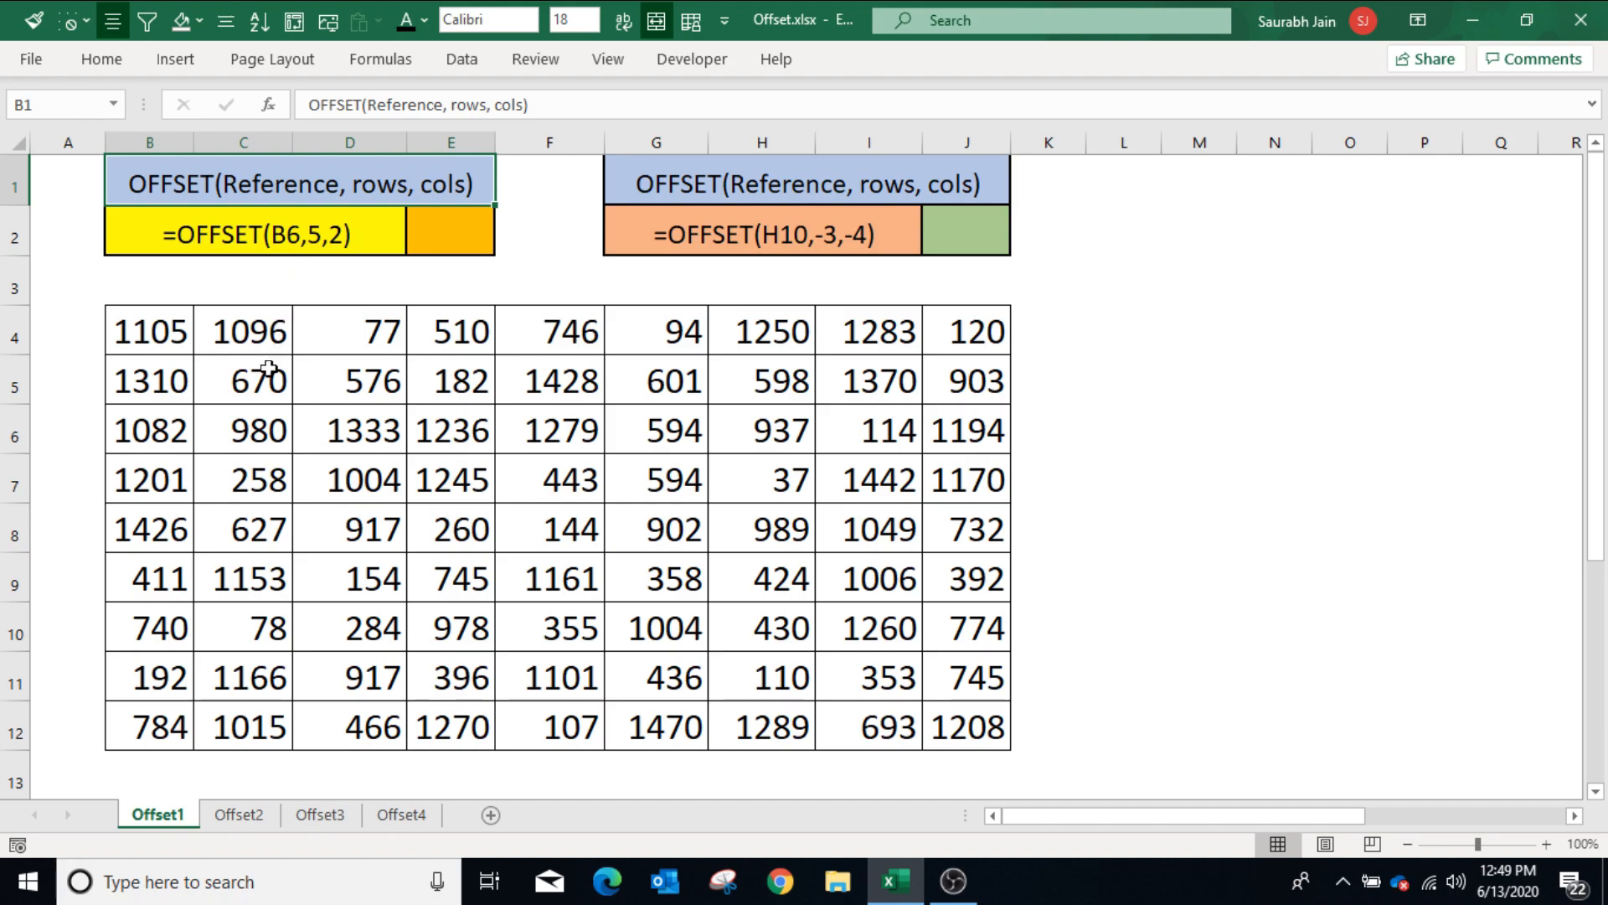
Highlight the reference cell B6 in yellow and enter the formula =OFFSET(B6,5,2) in cell E2.
{"action": "left_click", "coordinate": [188, 431]}
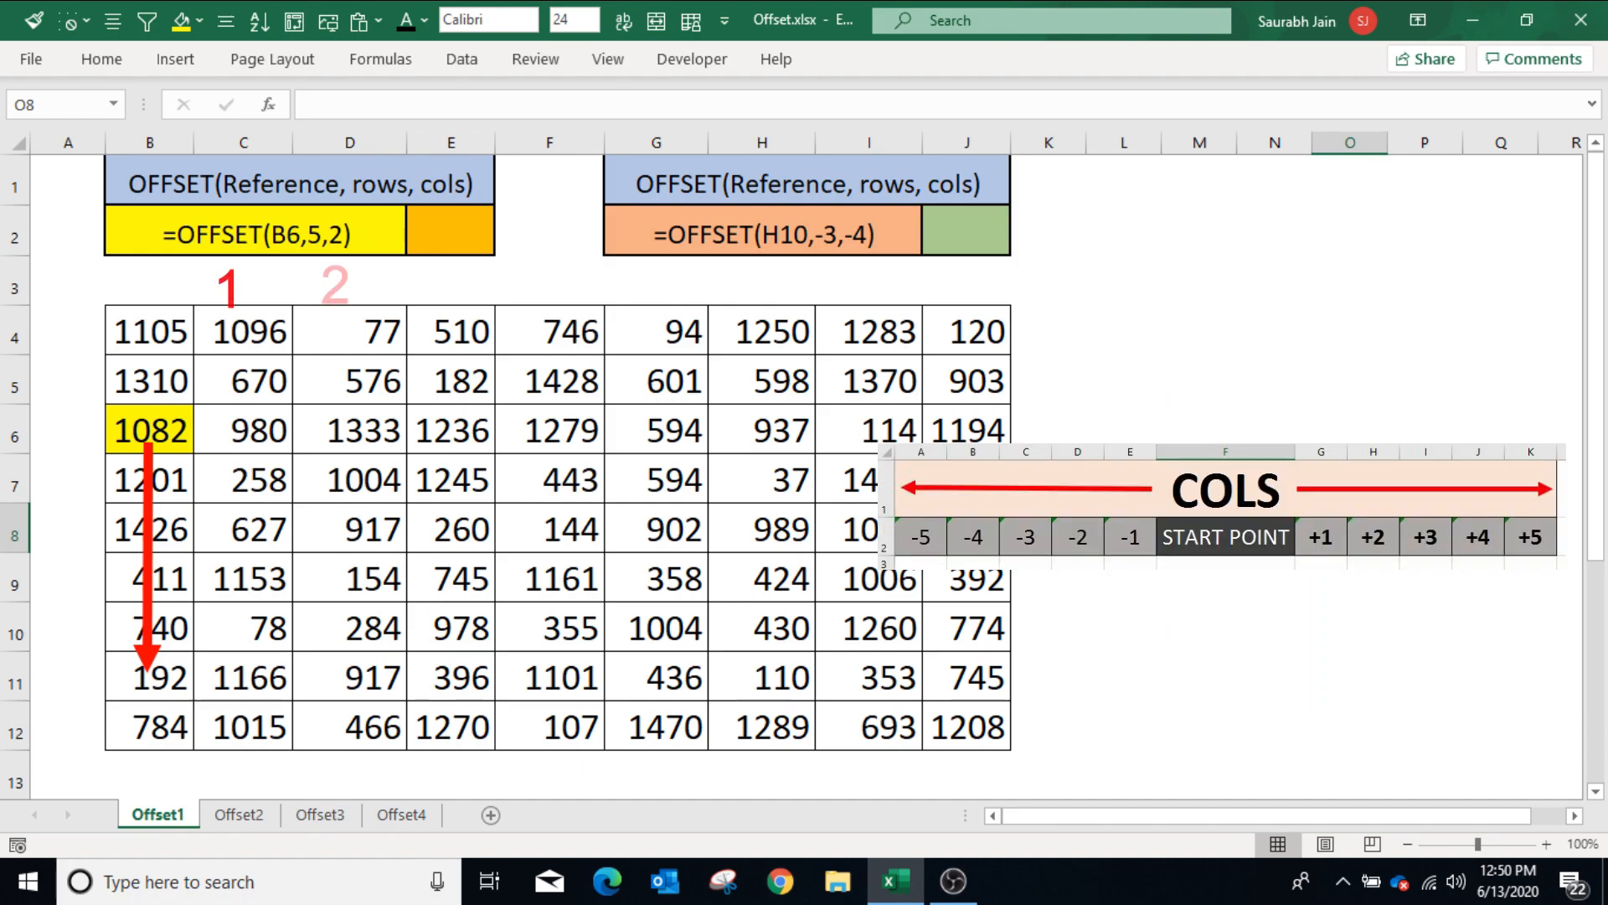
{"action": "key", "text": "Right"}
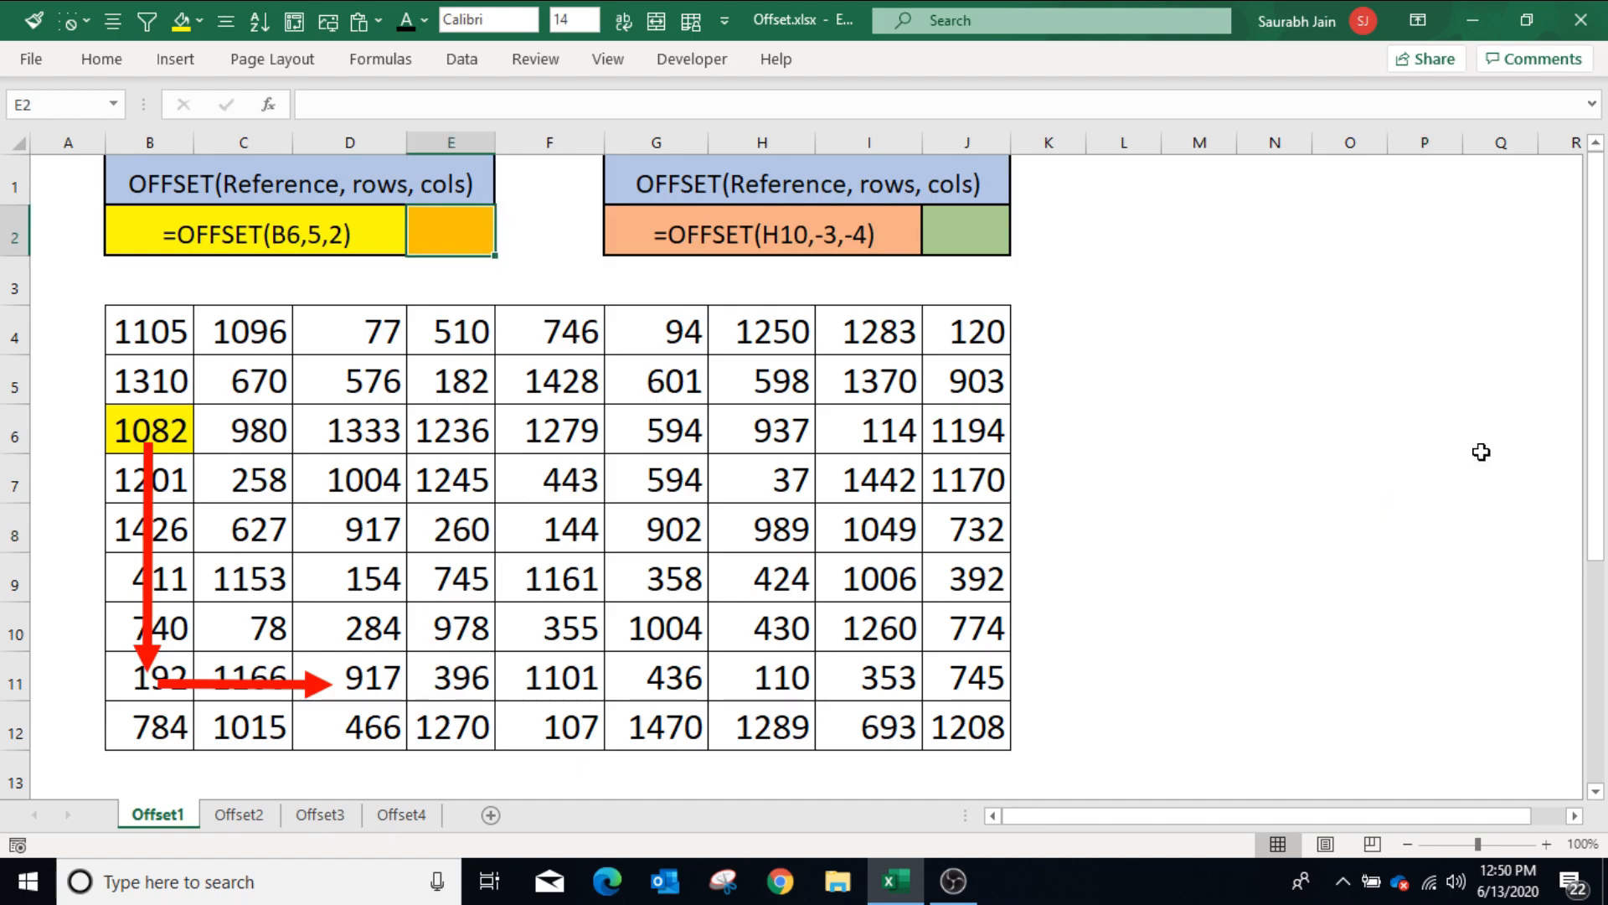
{"action": "type", "text": "="}
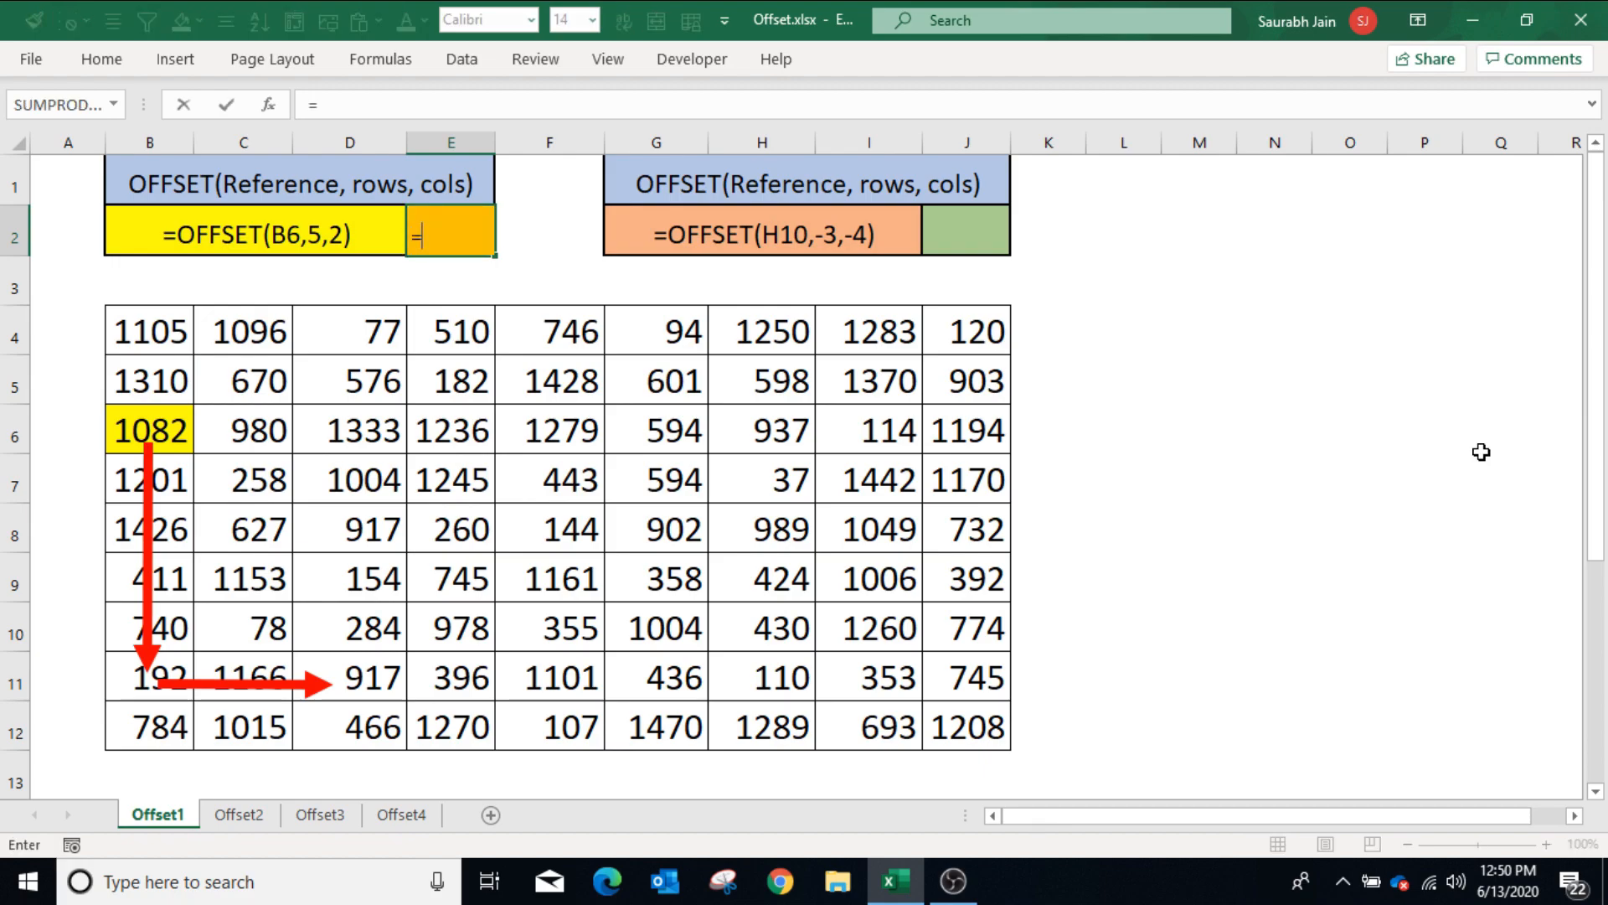
{"action": "type", "text": "offset("}
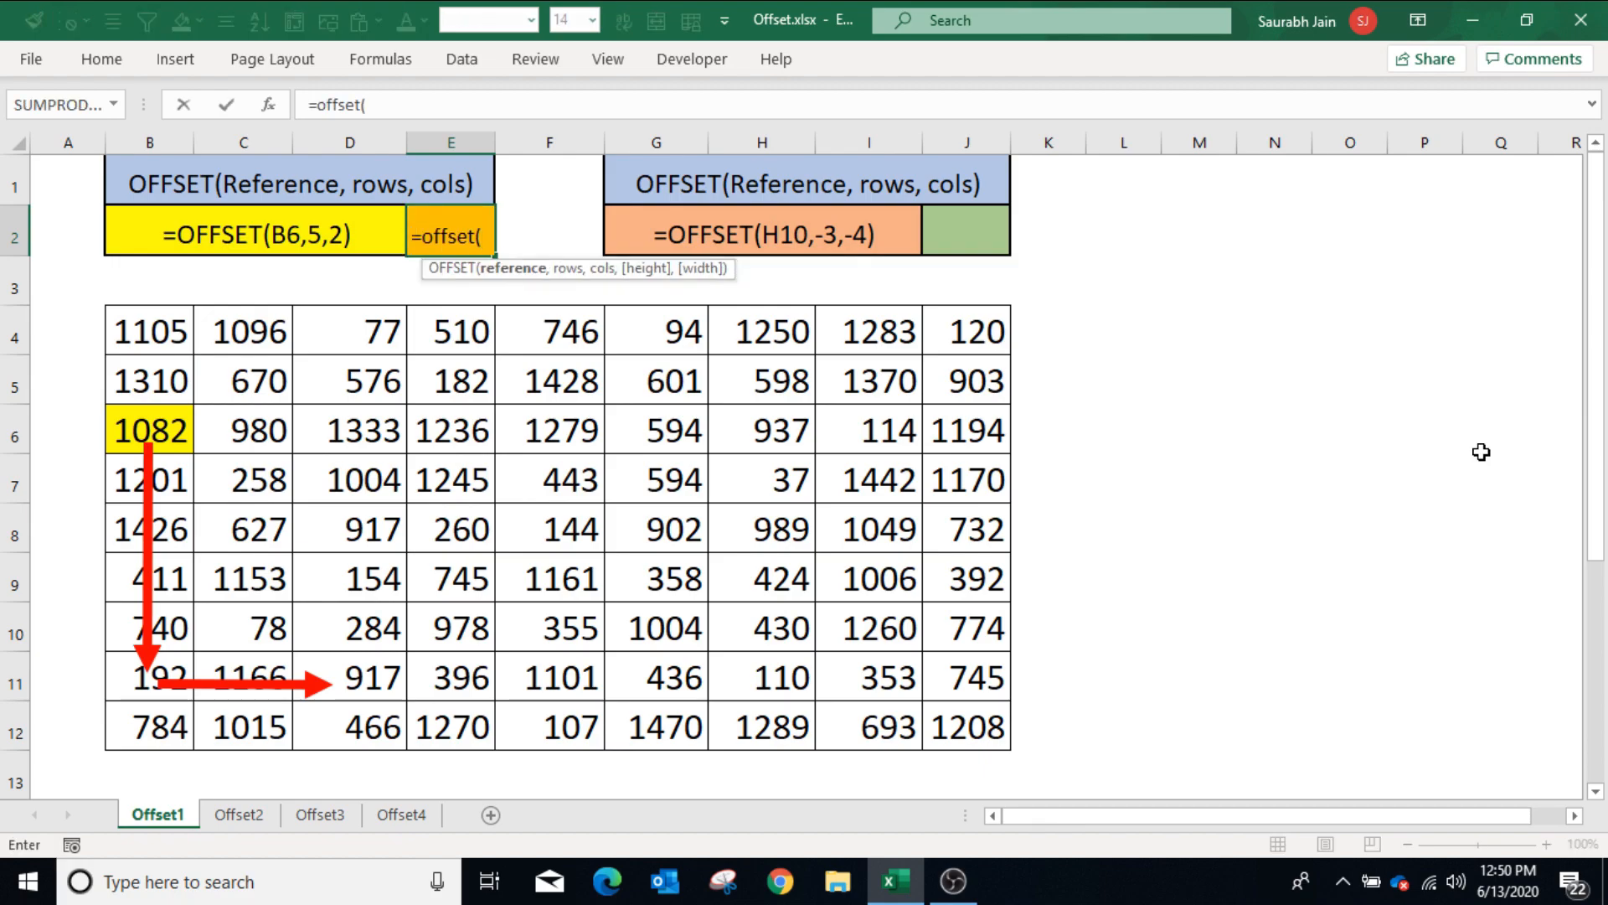
{"action": "left_click", "coordinate": [180, 440]}
{"action": "type", "text": ",5"}
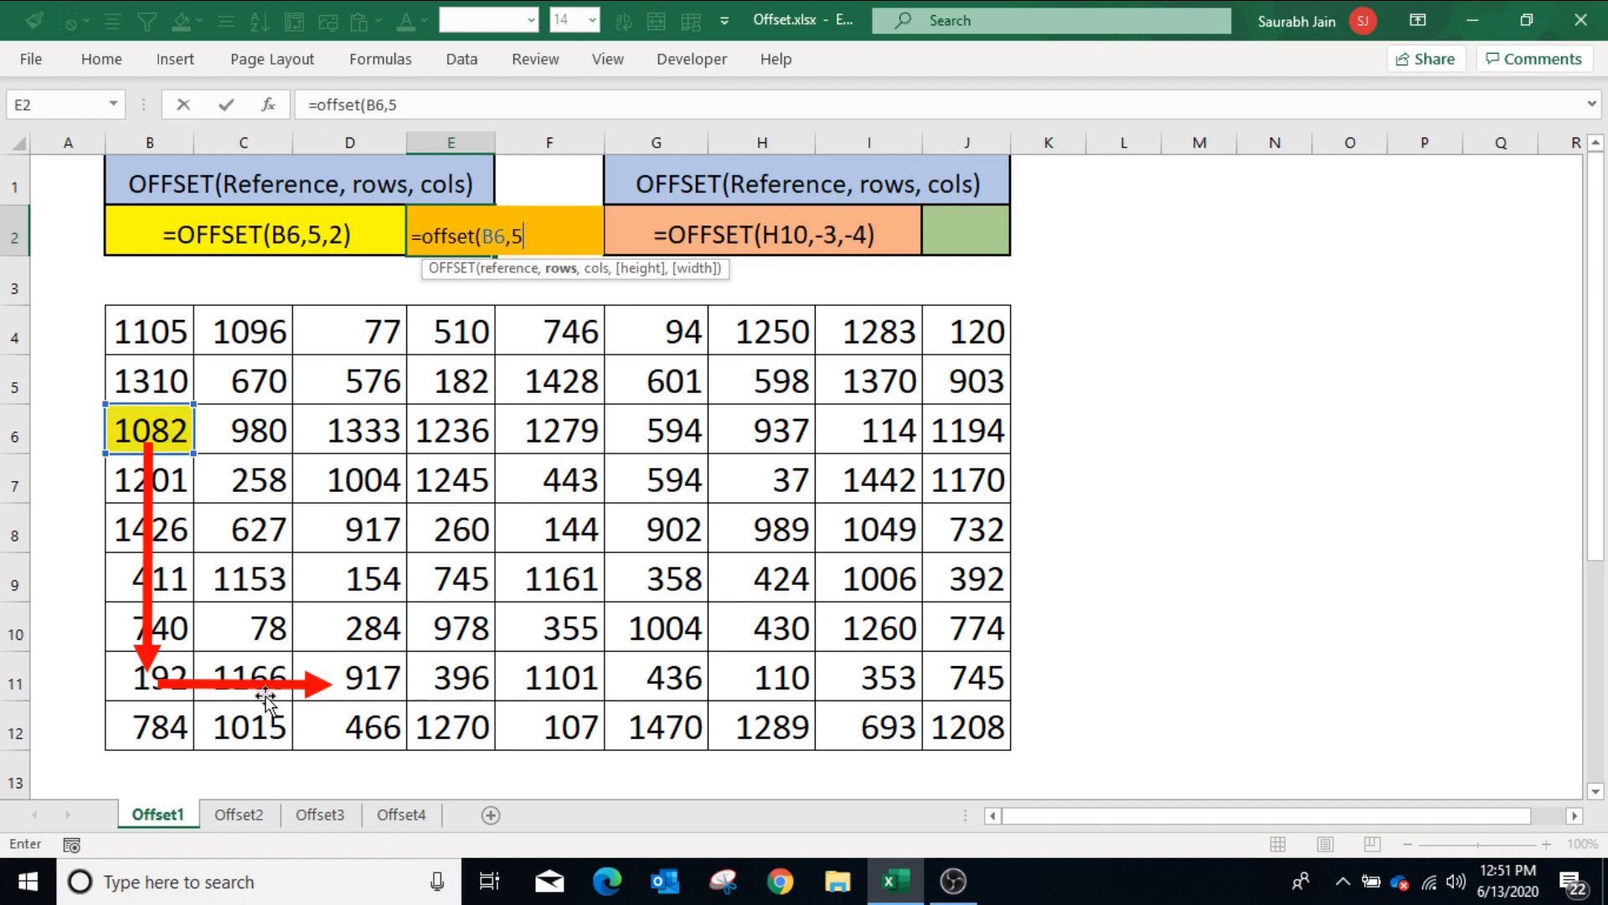
{"action": "type", "text": ",2"}
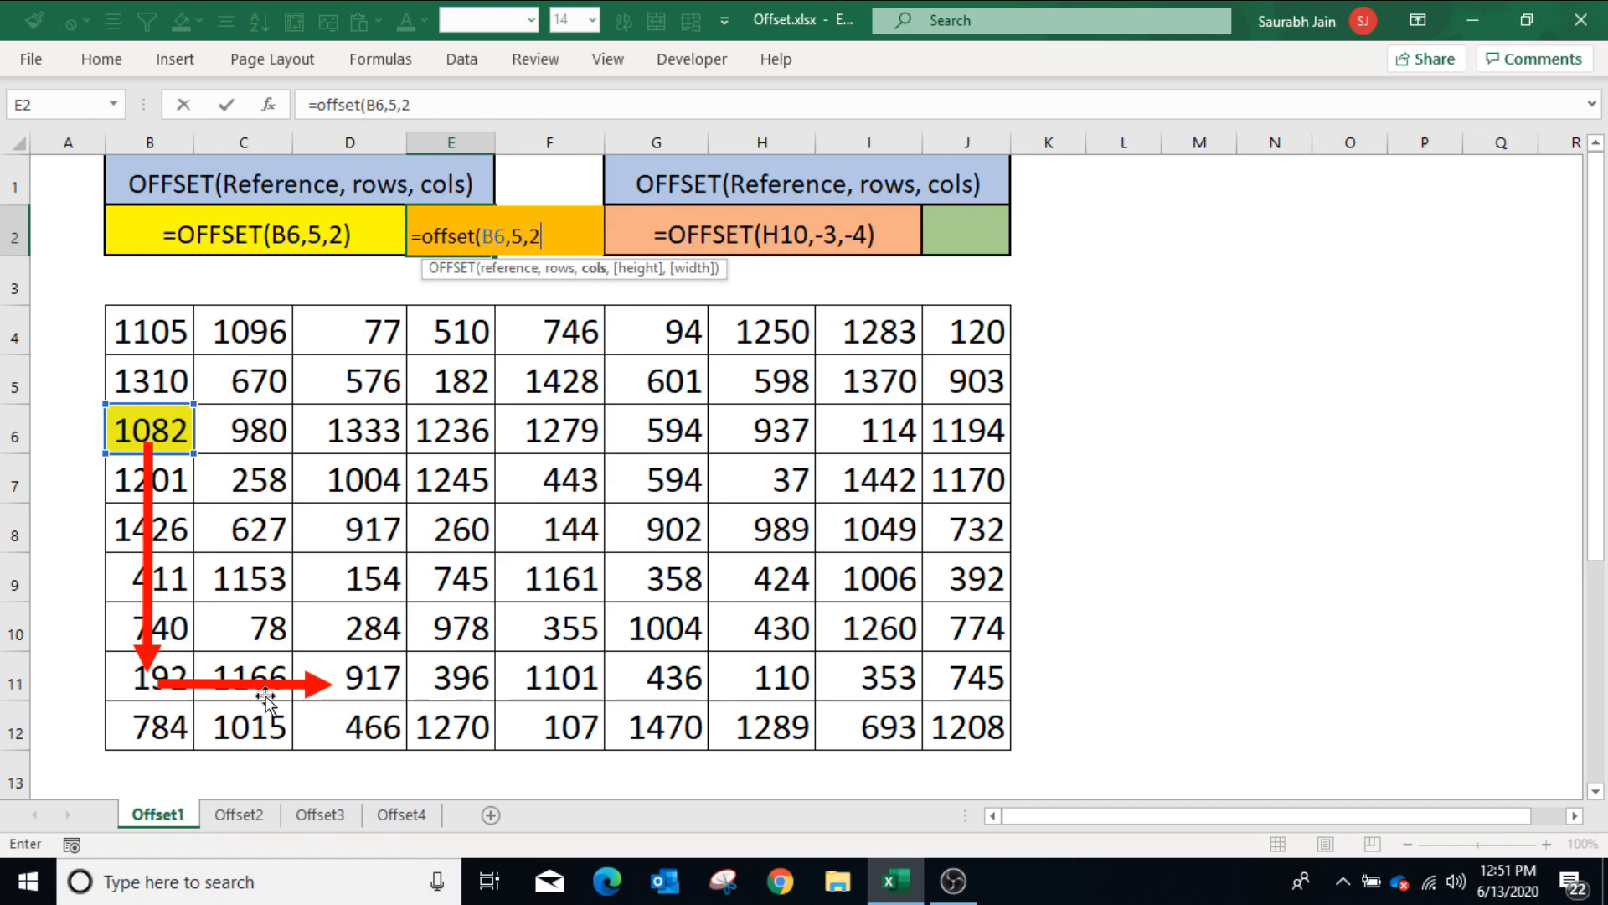
{"action": "type", "text": ")"}
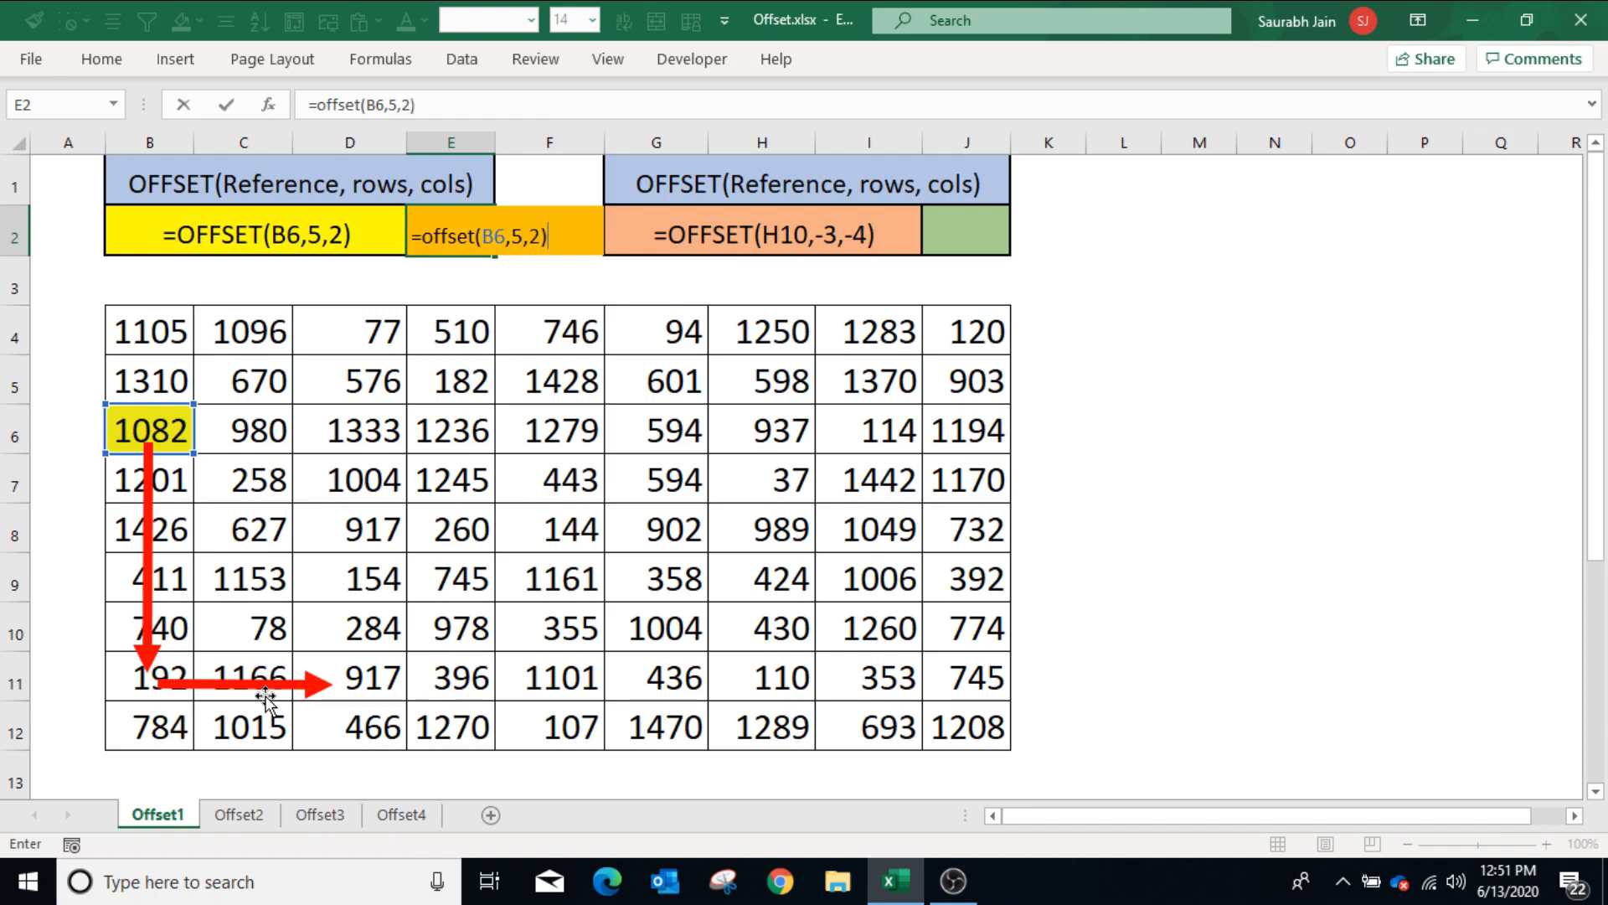
{"action": "key", "text": "Return"}
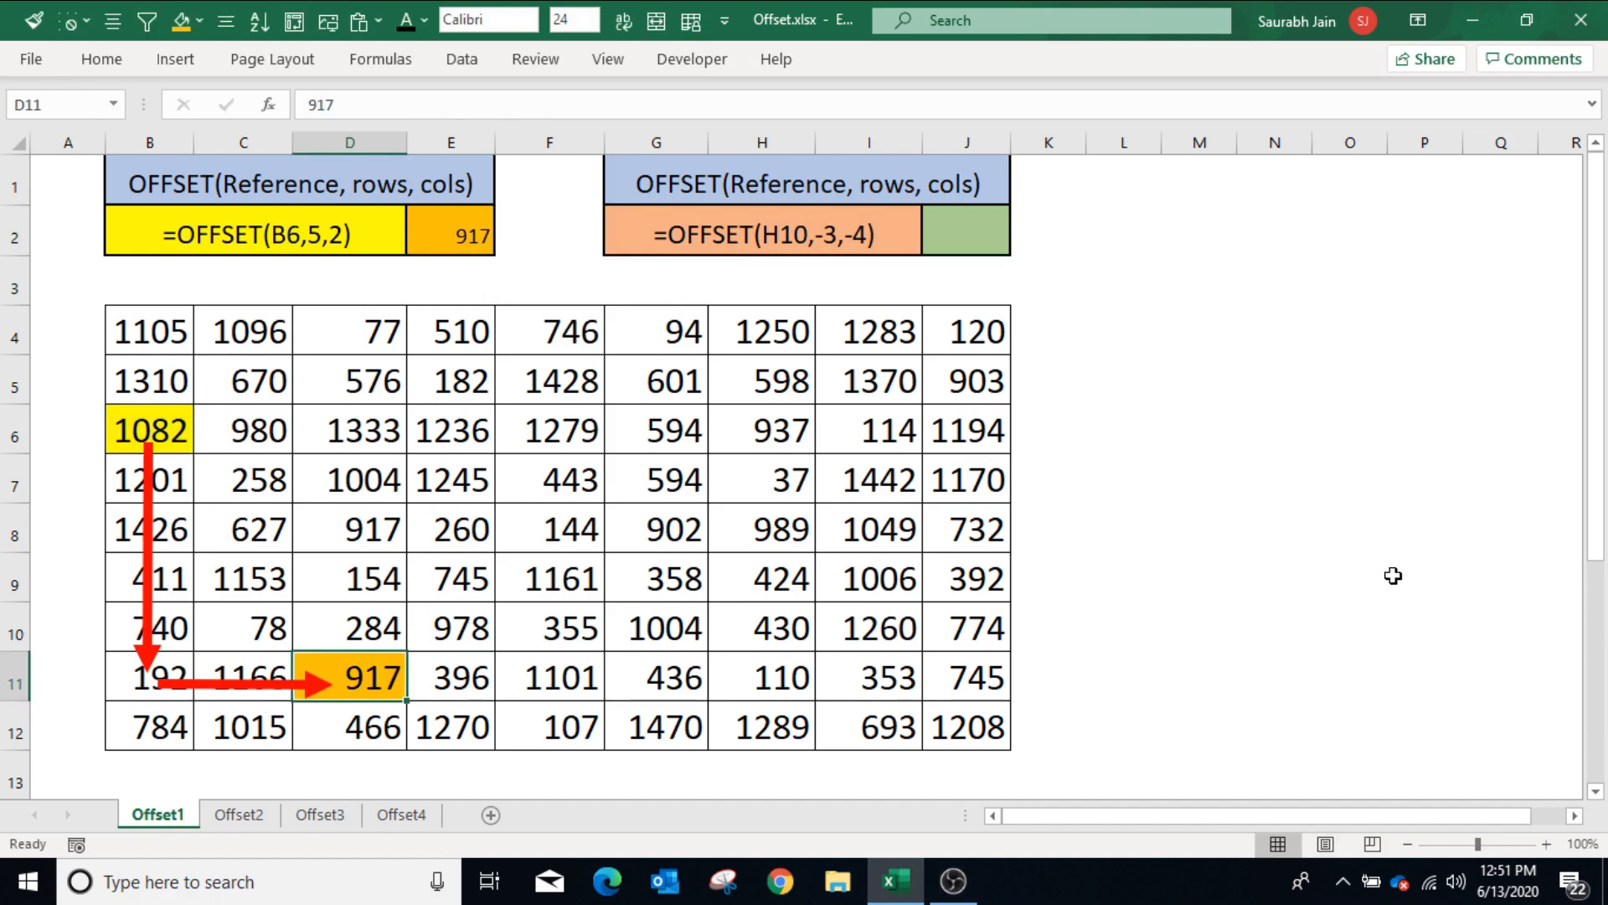
Highlight the reference cell H10 in light orange and trace three rows up and four columns left to cell D7.
{"action": "left_click", "coordinate": [1394, 574]}
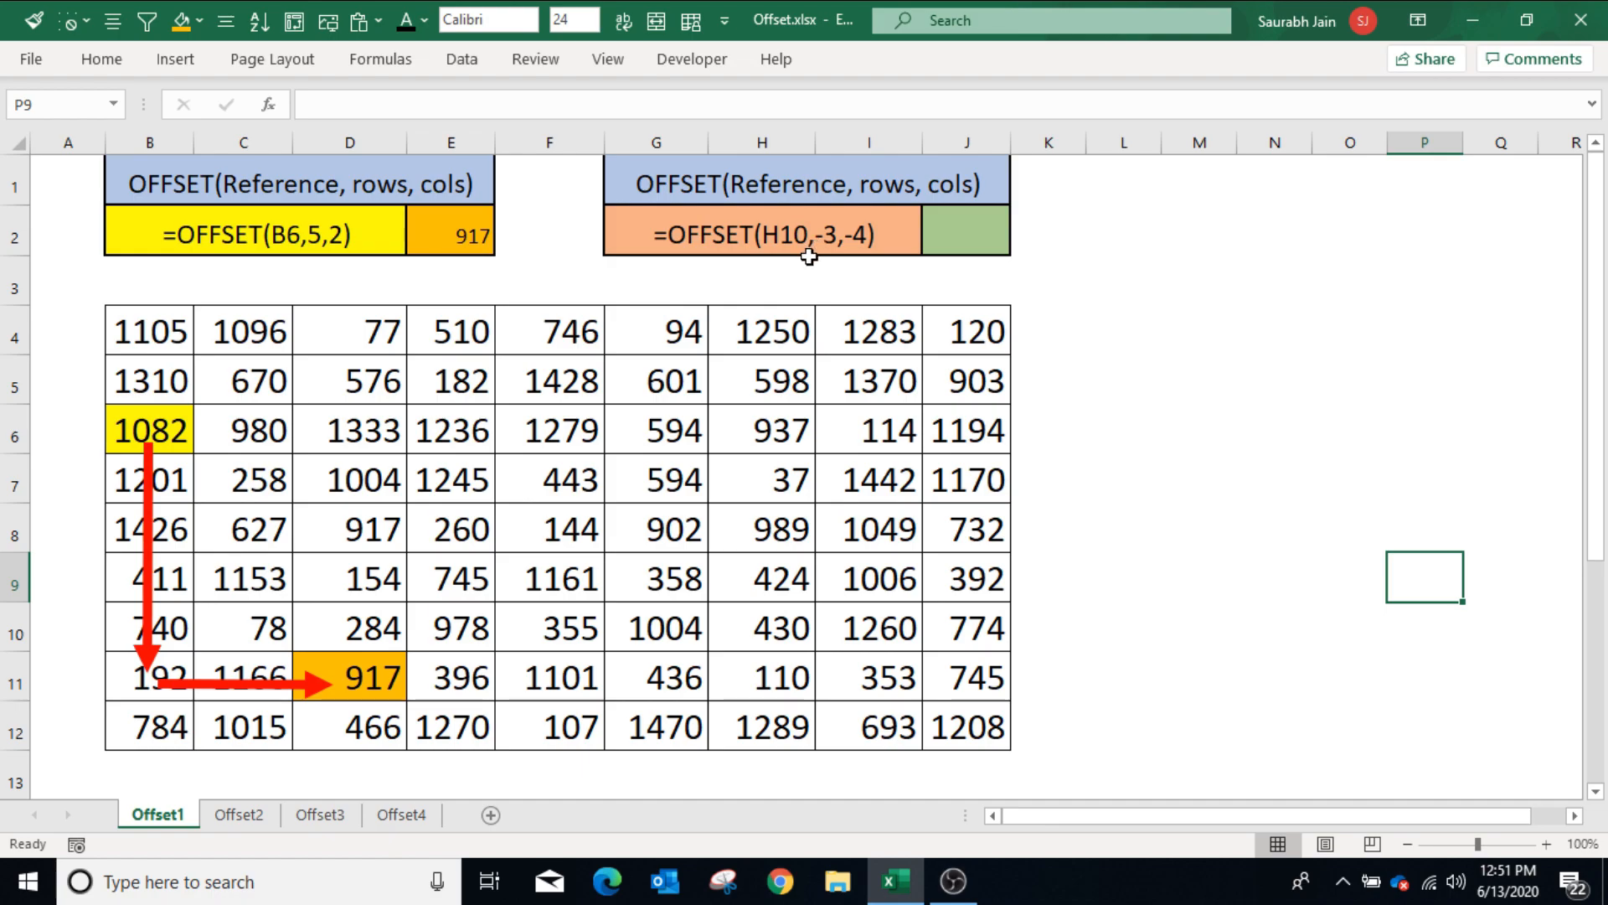
{"action": "left_click", "coordinate": [783, 630]}
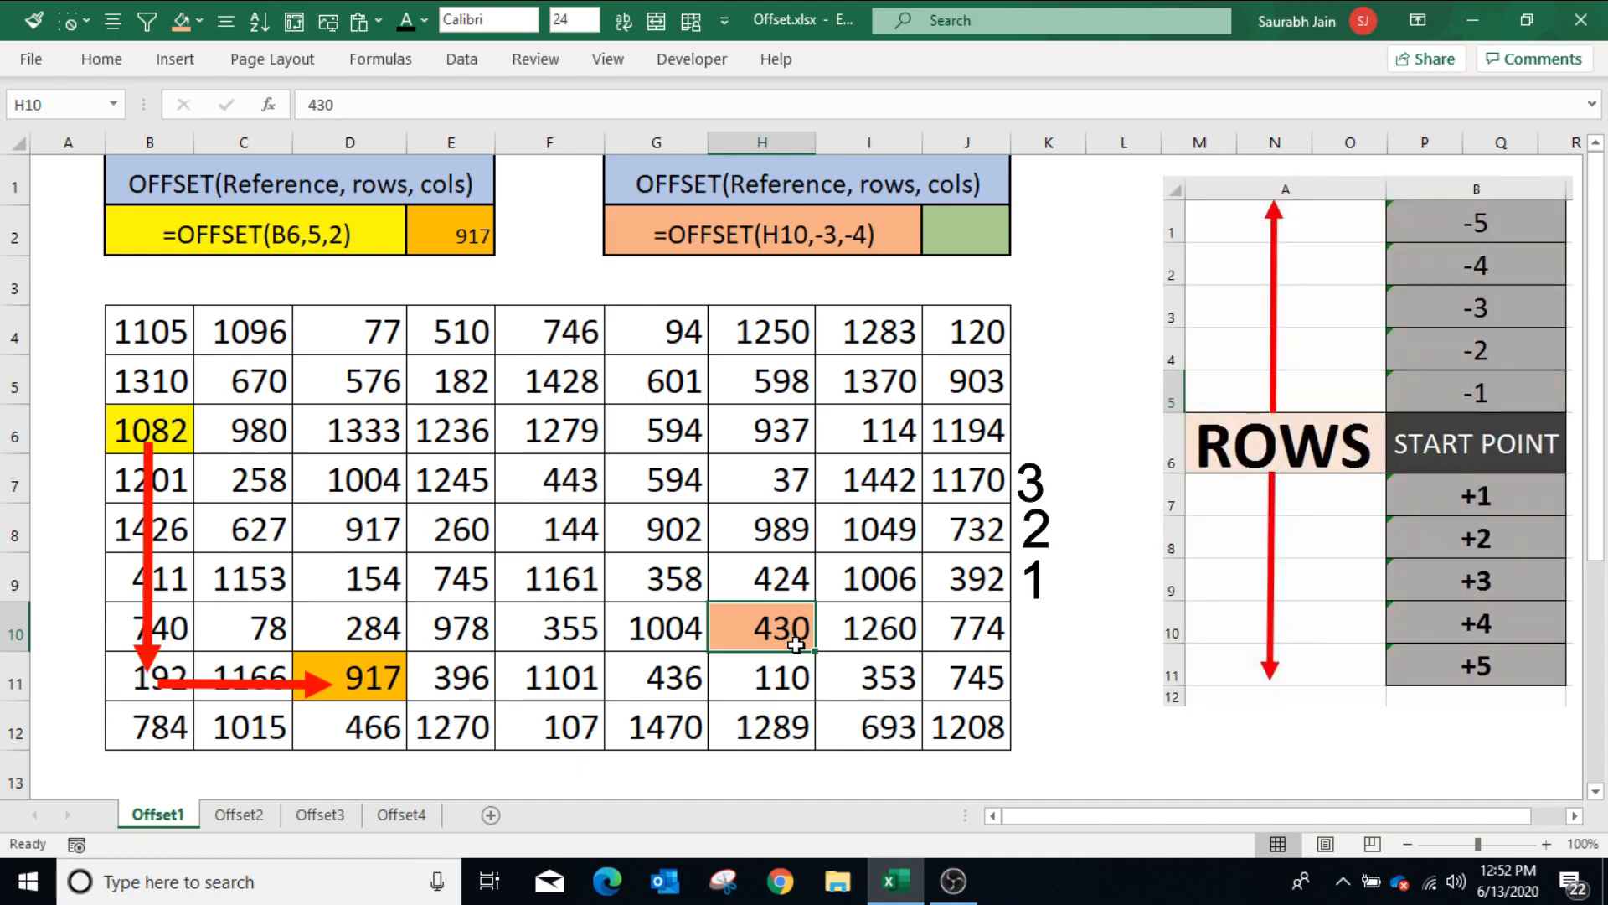
{"action": "left_click_drag", "start_coordinate": [1101, 817], "coordinate": [1100, 817]}
{"action": "key", "text": "Up"}
{"action": "key", "text": "Up"}
{"action": "key", "text": "Up"}
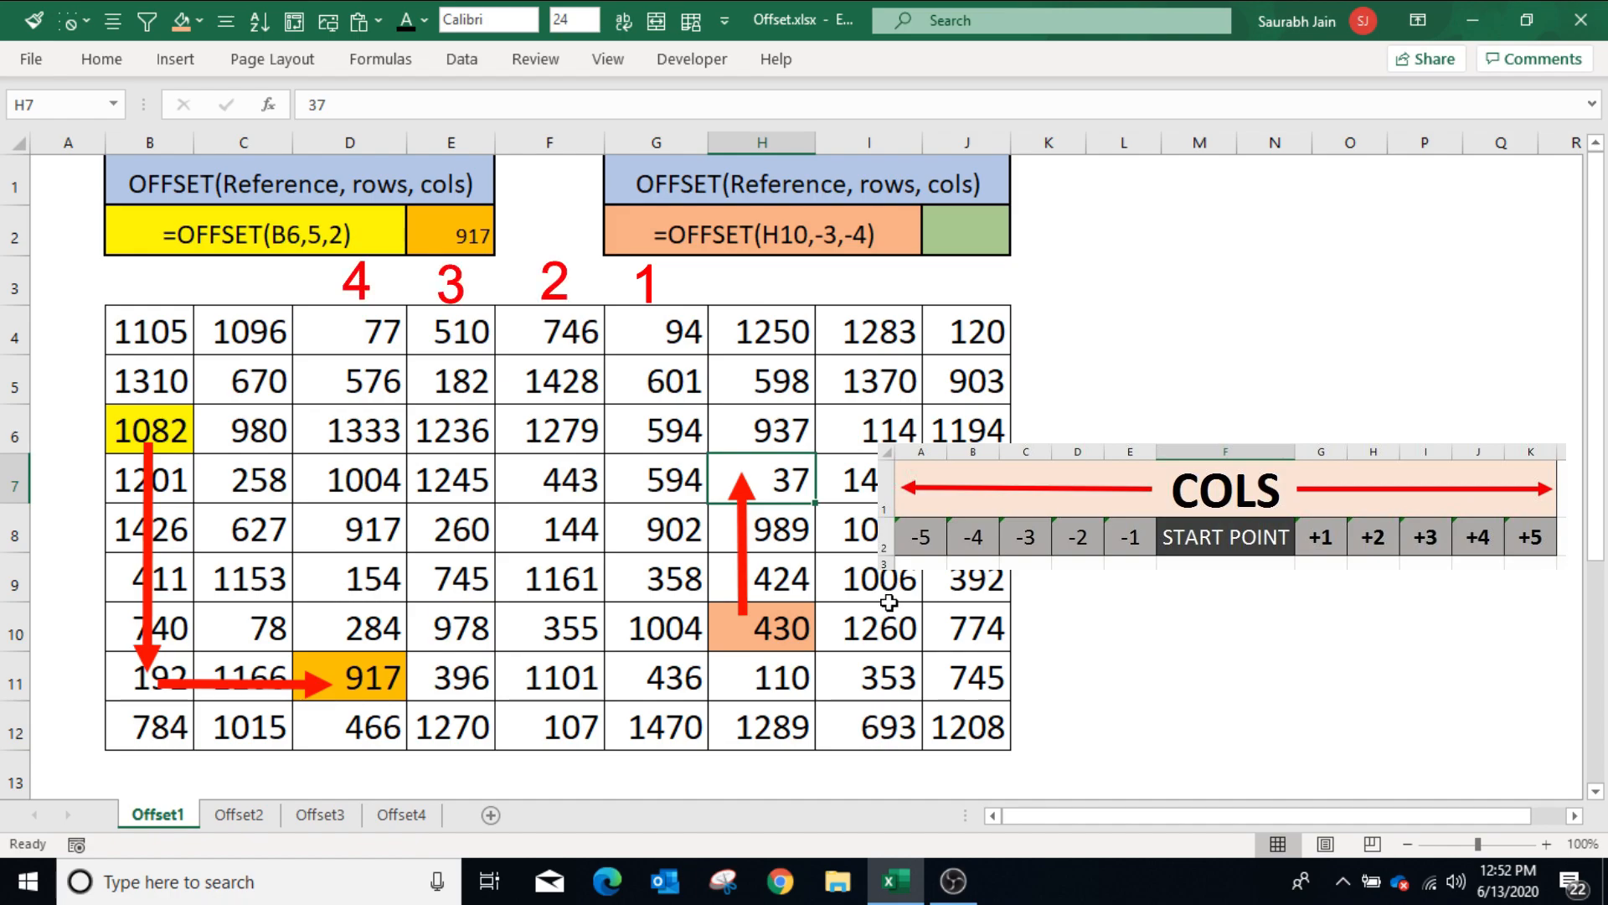
{"action": "key", "text": "Left"}
{"action": "key", "text": "Left"}
{"action": "key", "text": "Left"}
{"action": "key", "text": "Left"}
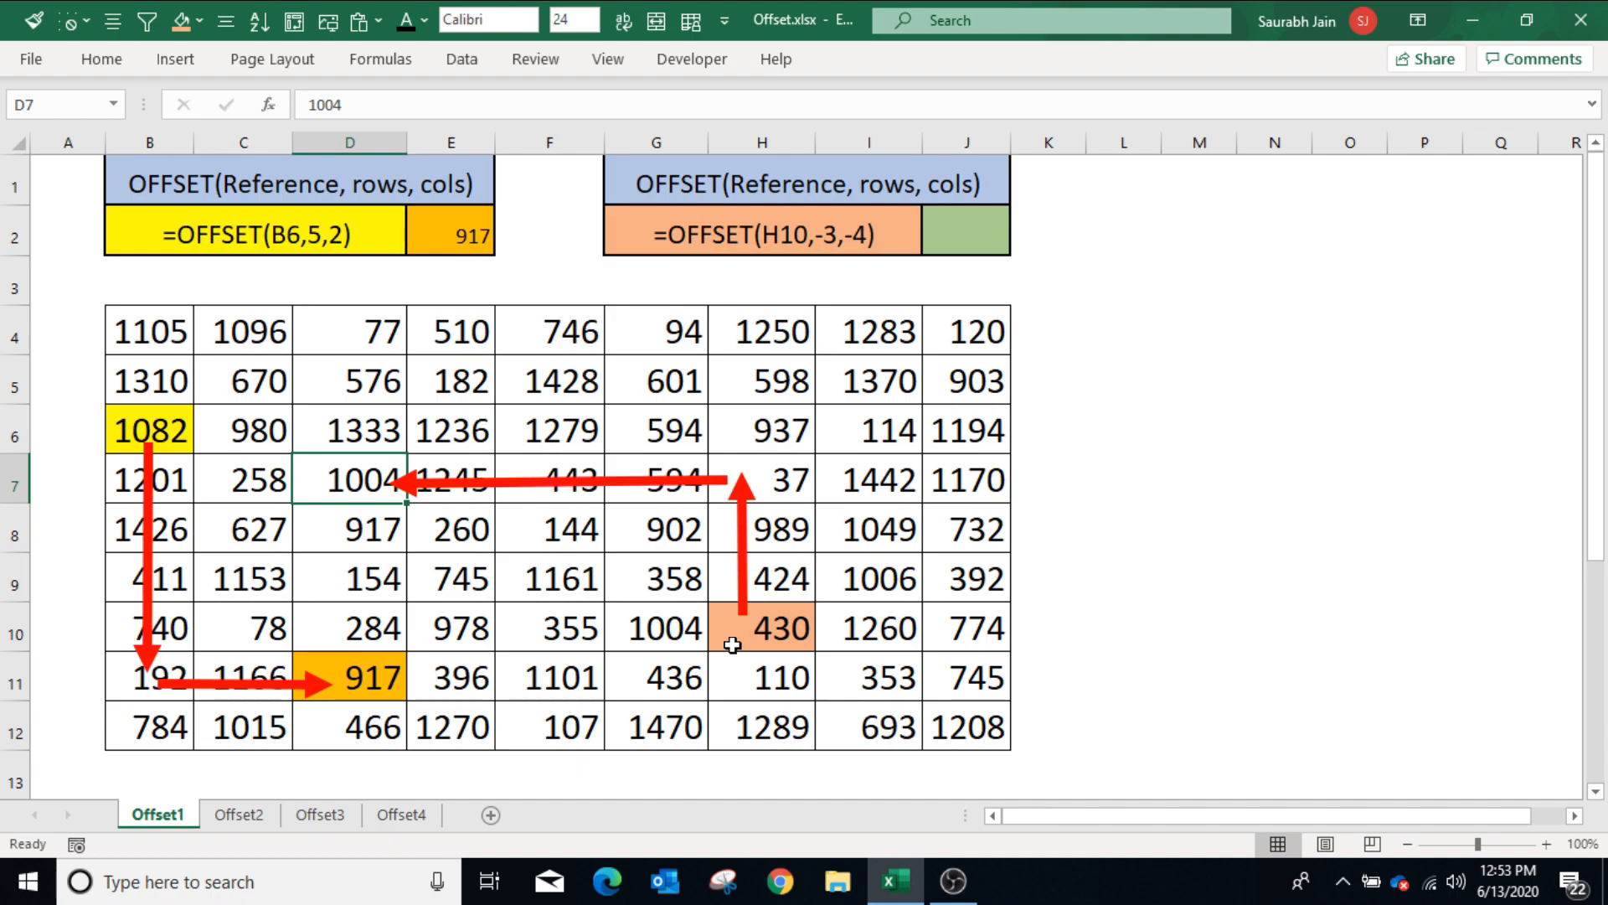
Enter the formula =OFFSET(H10,-3,-4) in cell J2.
{"action": "left_click", "coordinate": [966, 231]}
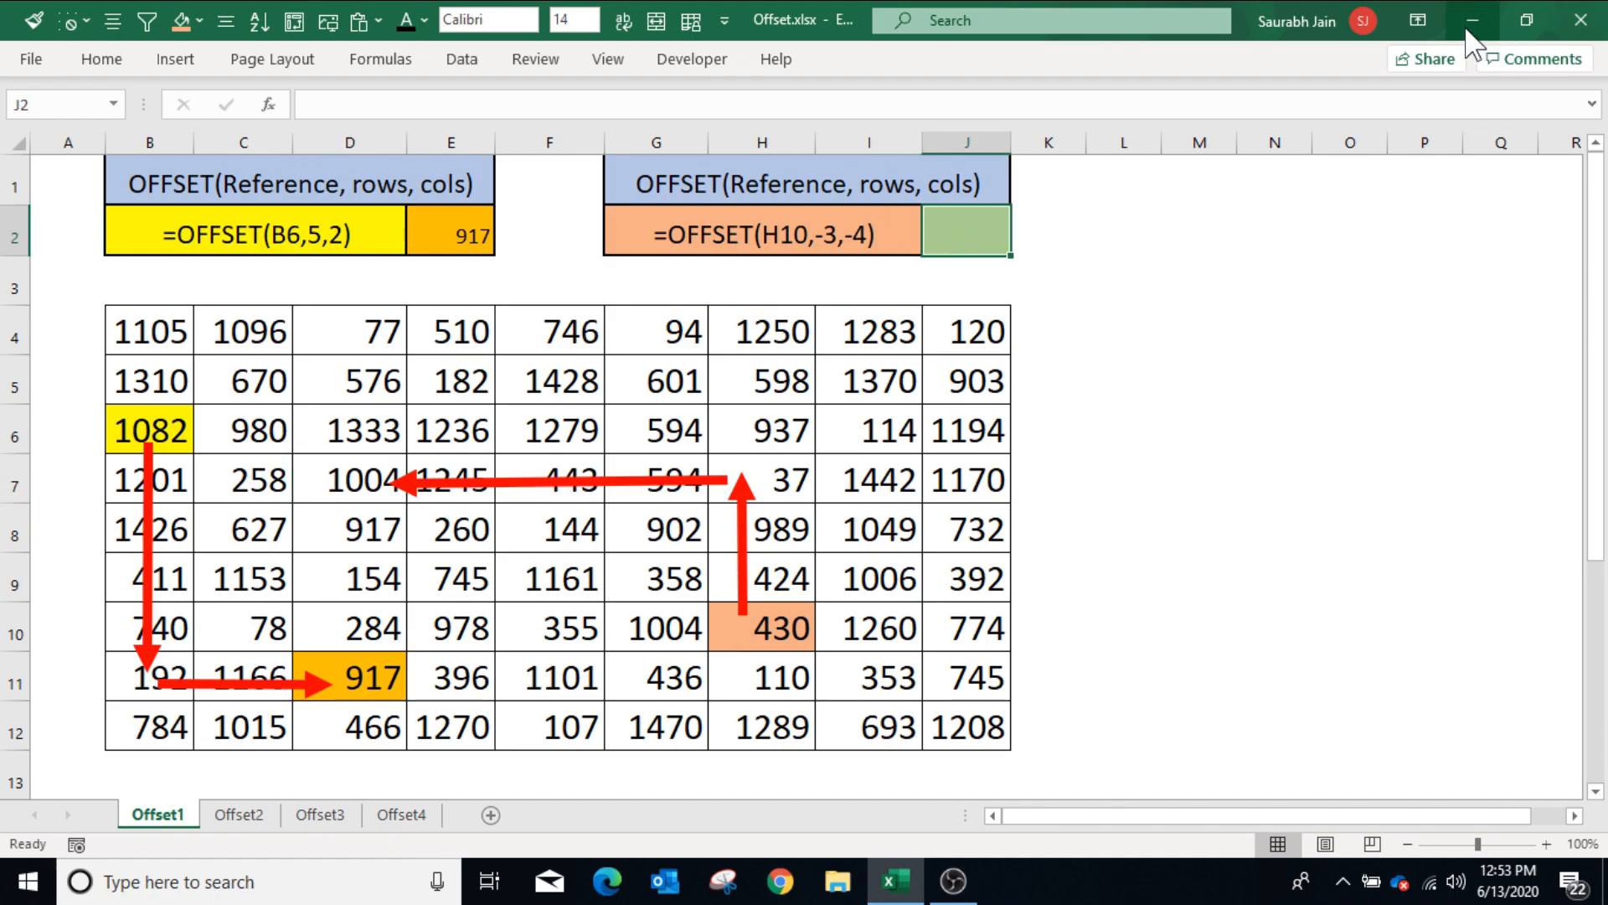
{"action": "type", "text": "=offset"}
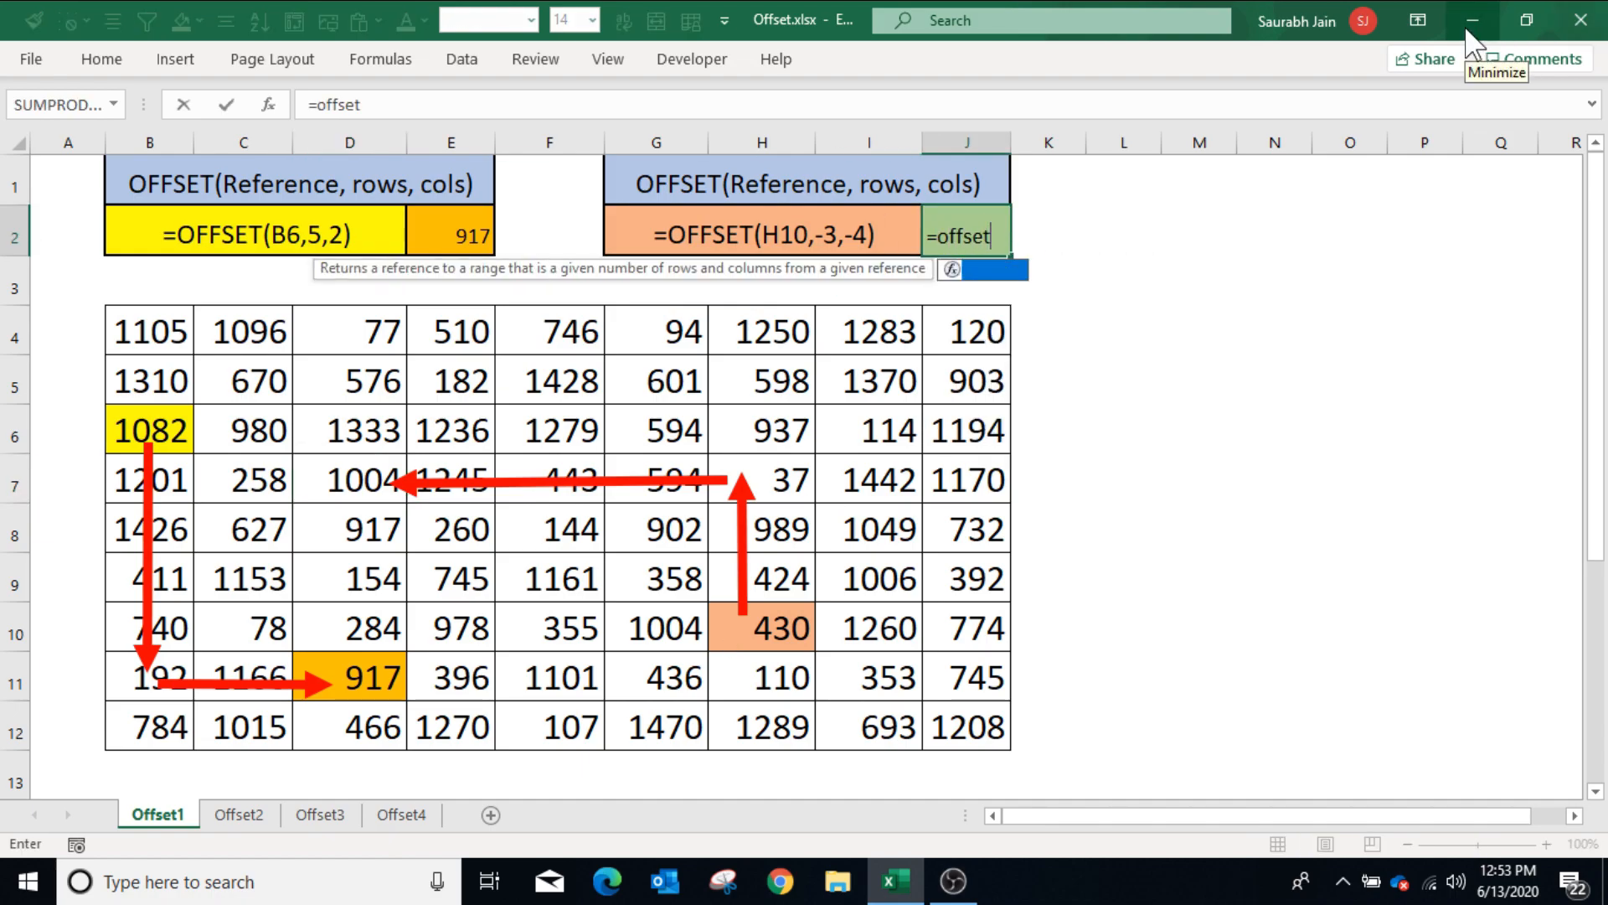
{"action": "type", "text": "("}
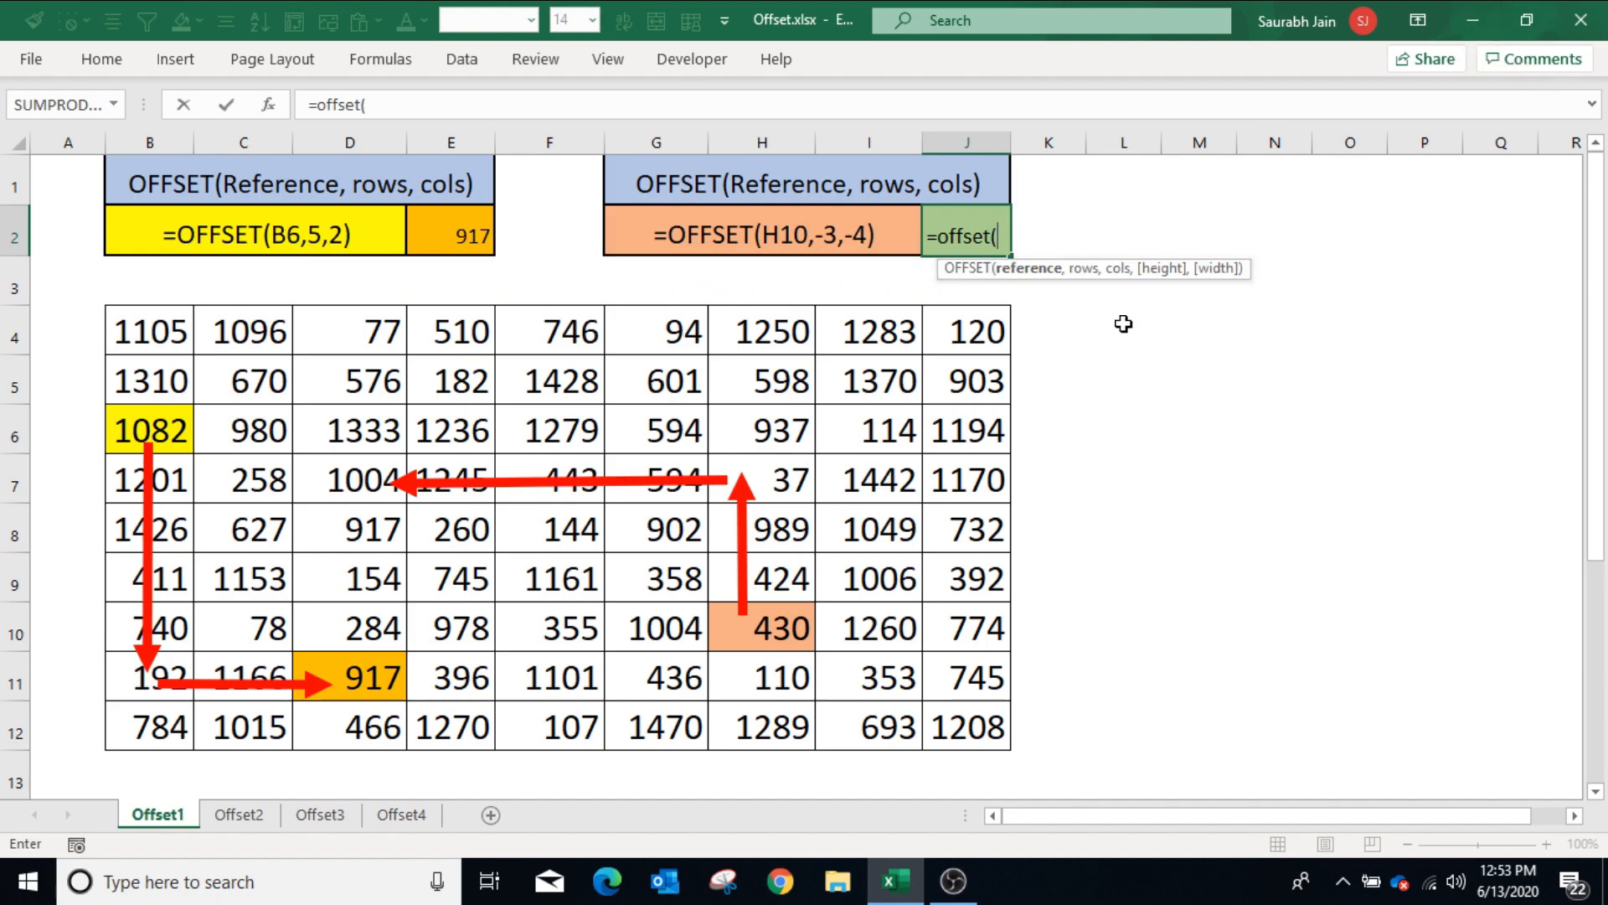
{"action": "left_click", "coordinate": [773, 634]}
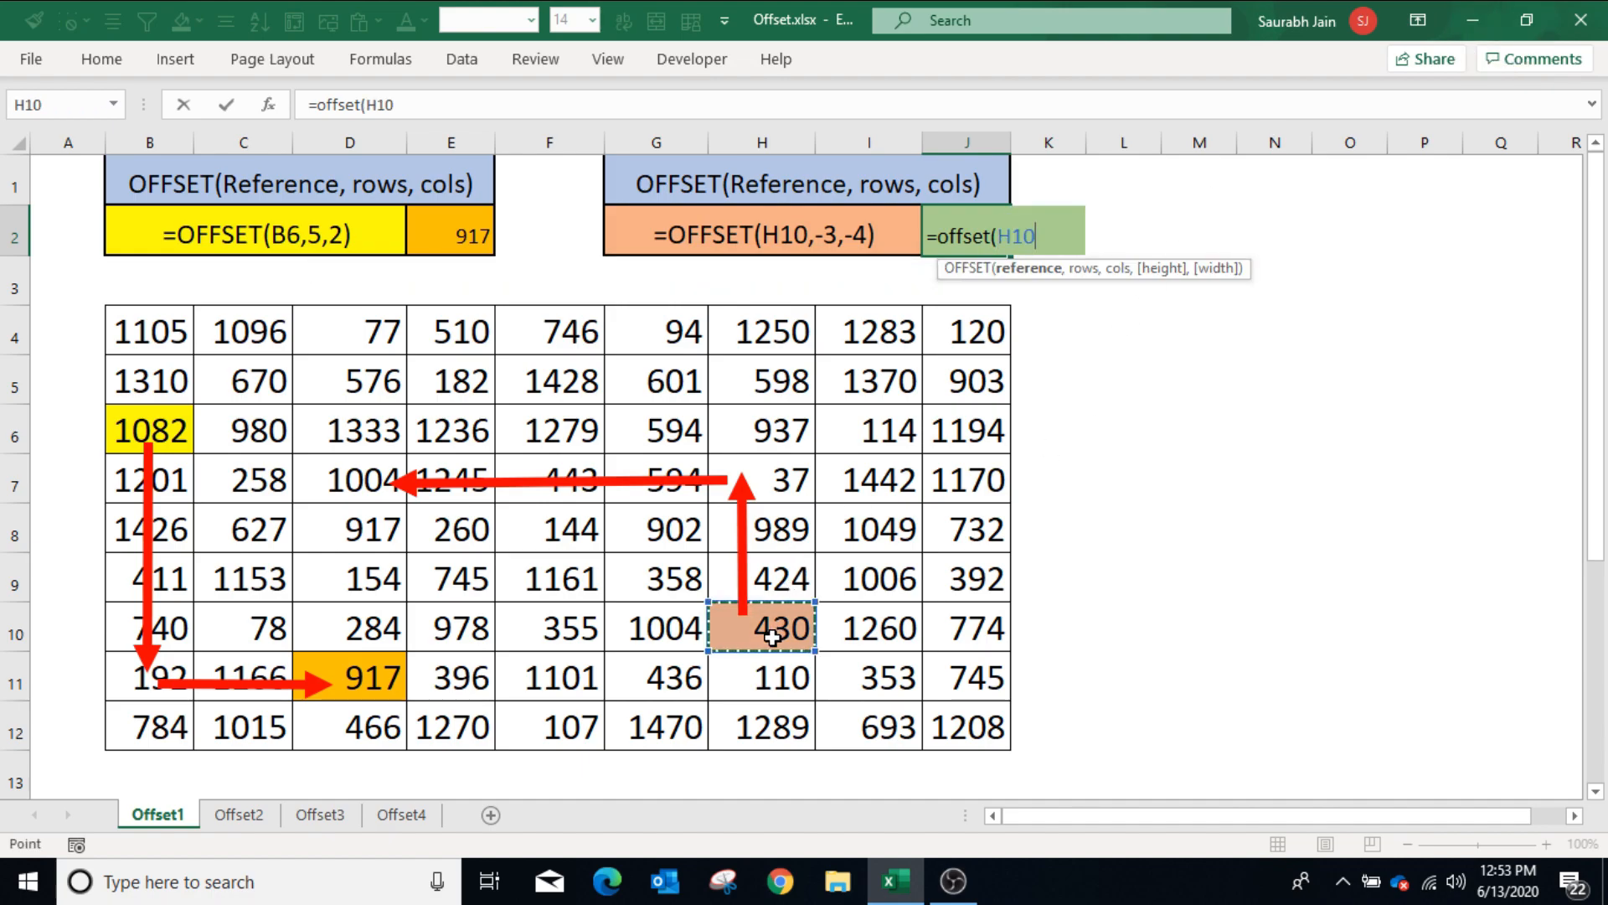
{"action": "type", "text": ",-3"}
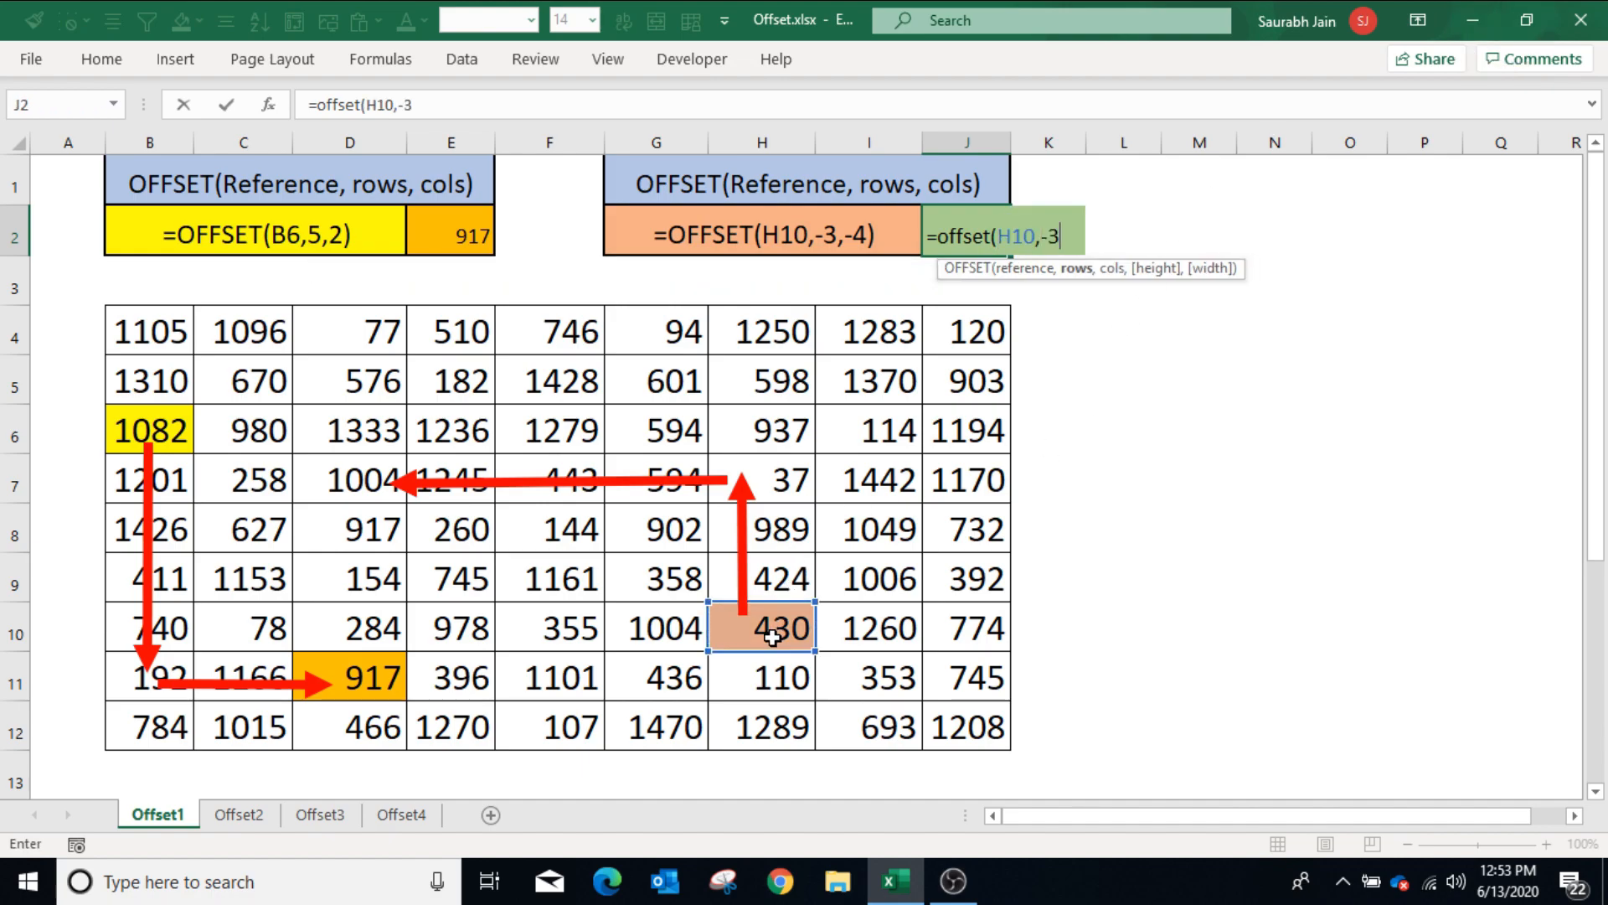
{"action": "type", "text": ","}
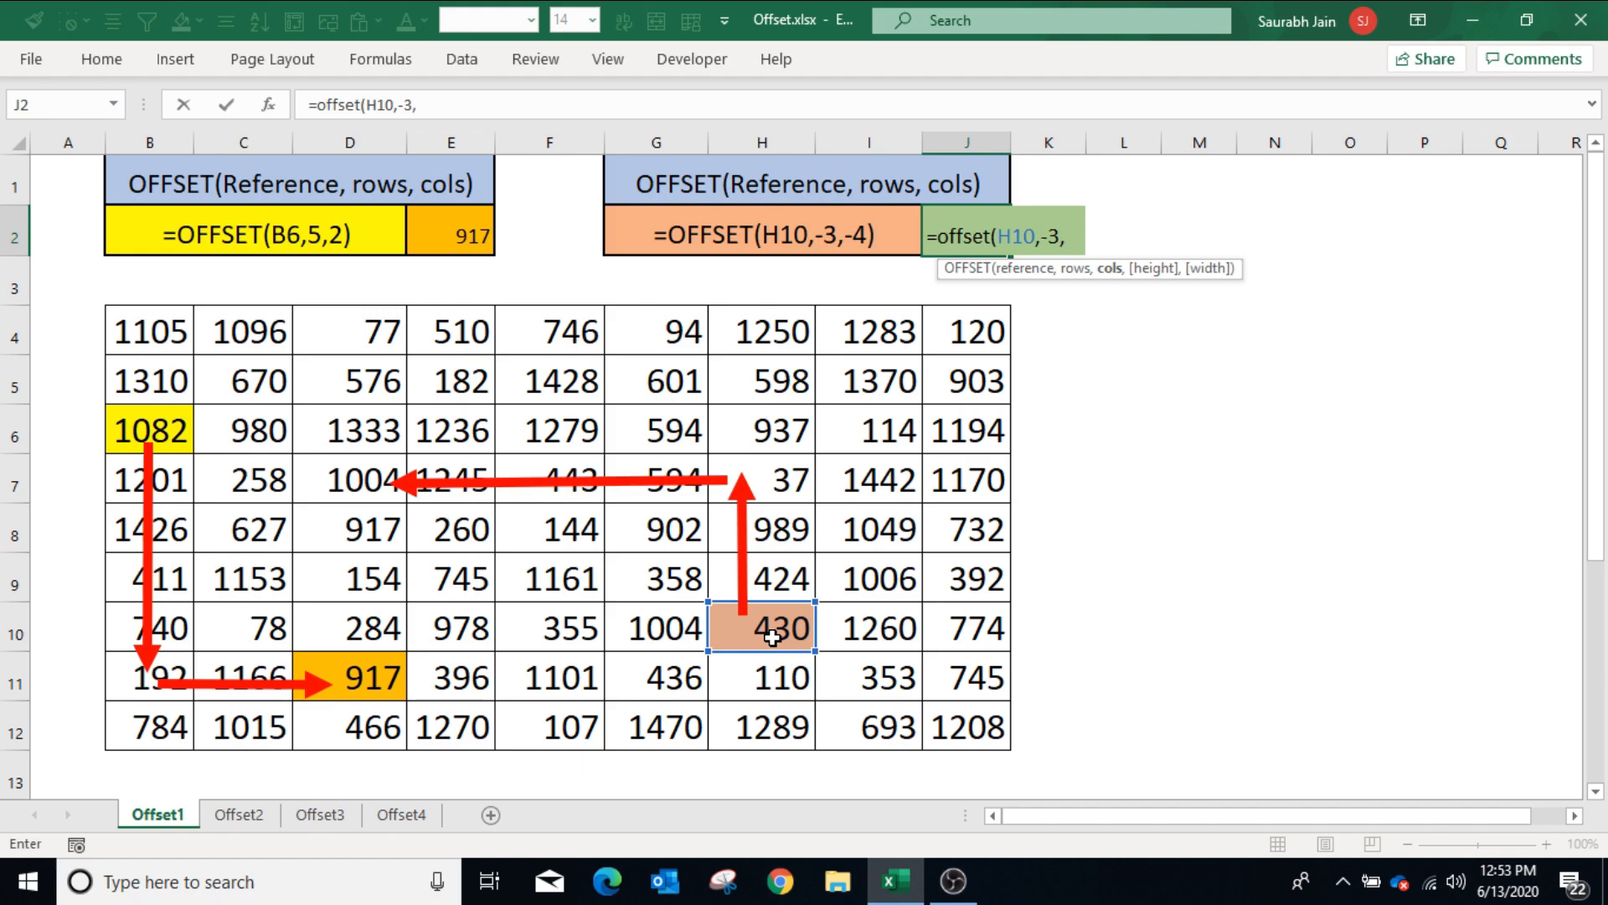
{"action": "type", "text": "-4)"}
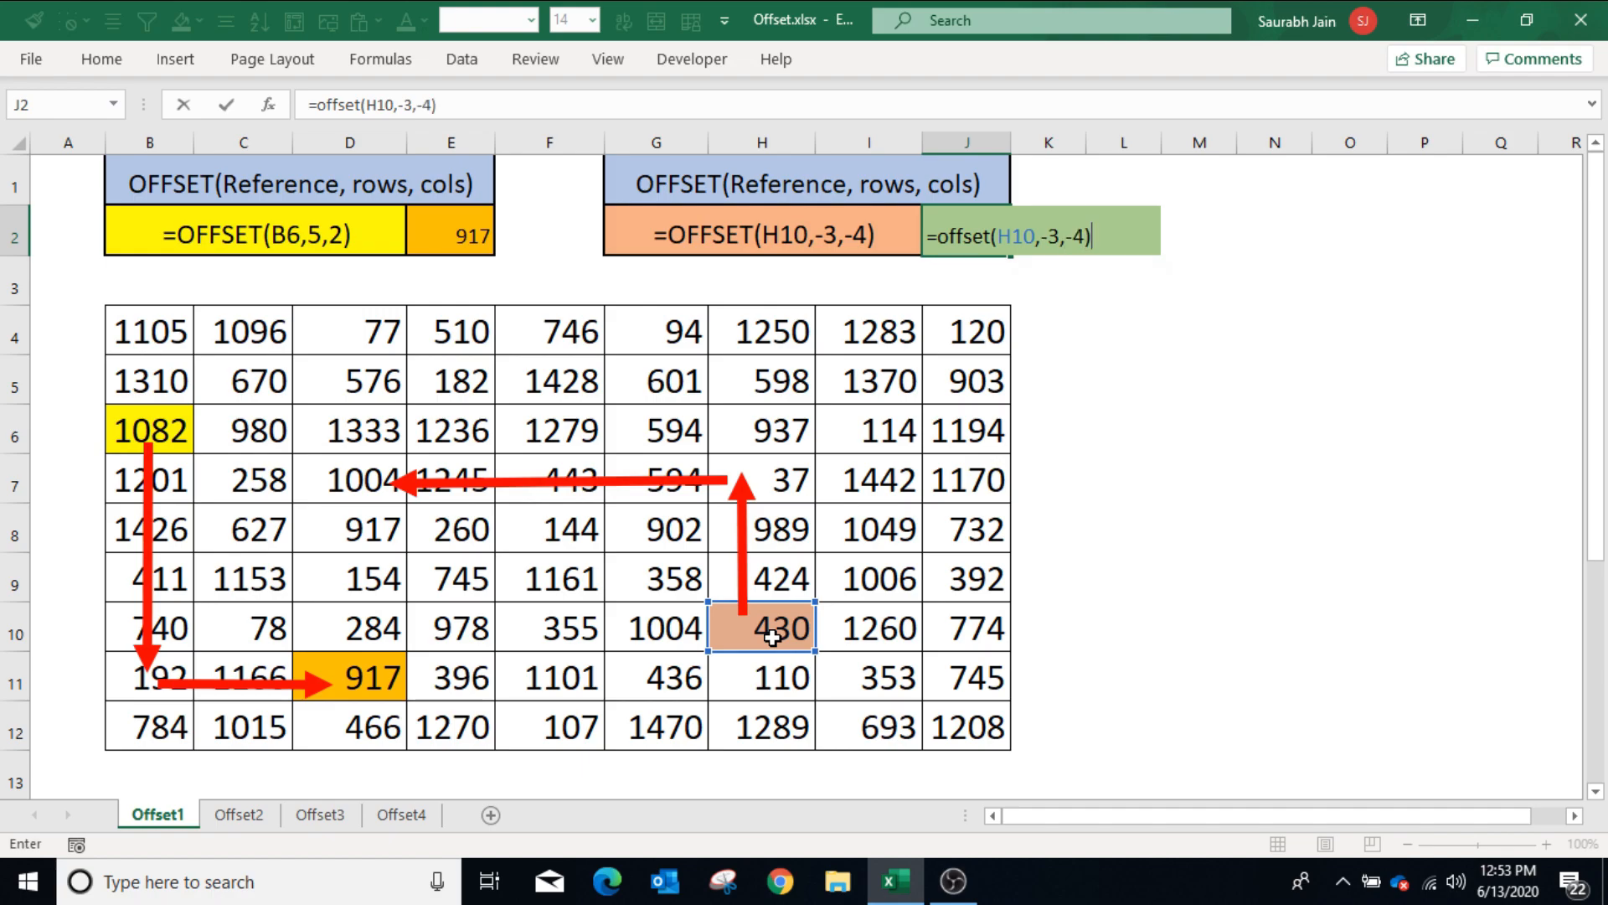
{"action": "key", "text": "Return"}
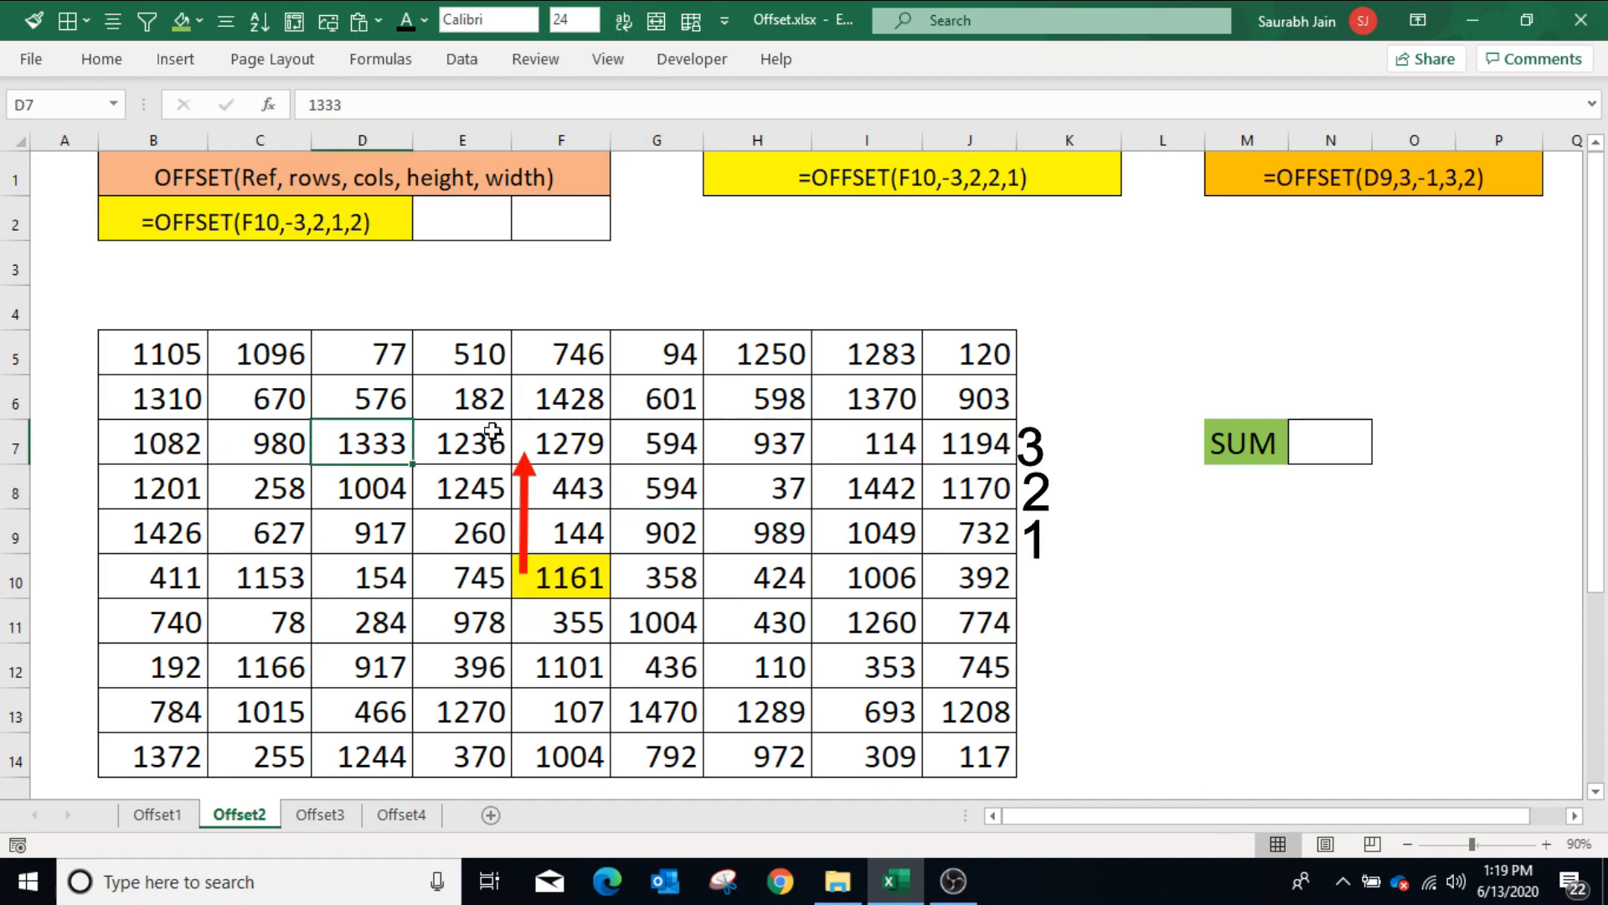
On the Offset2 sheet, enter =OFFSET(F10,-3,2,1,2) in cell E2 and highlight the returned range H7:I7 in green.
{"action": "left_click", "coordinate": [1115, 560]}
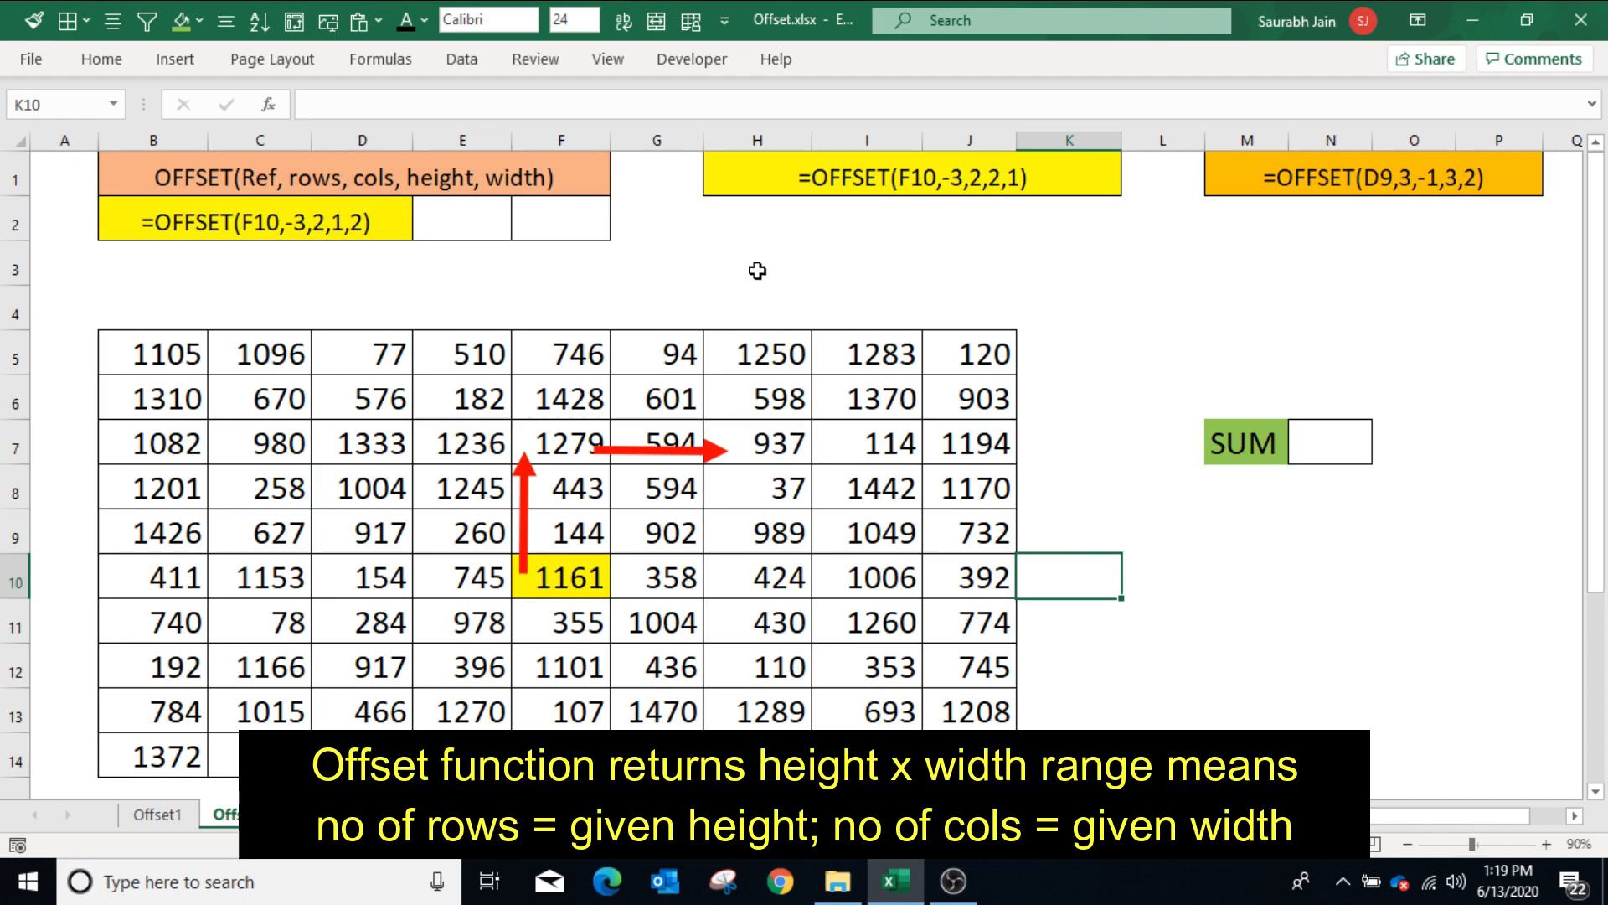
{"action": "left_click", "coordinate": [523, 227]}
{"action": "left_click", "coordinate": [470, 226]}
{"action": "type", "text": "=of"}
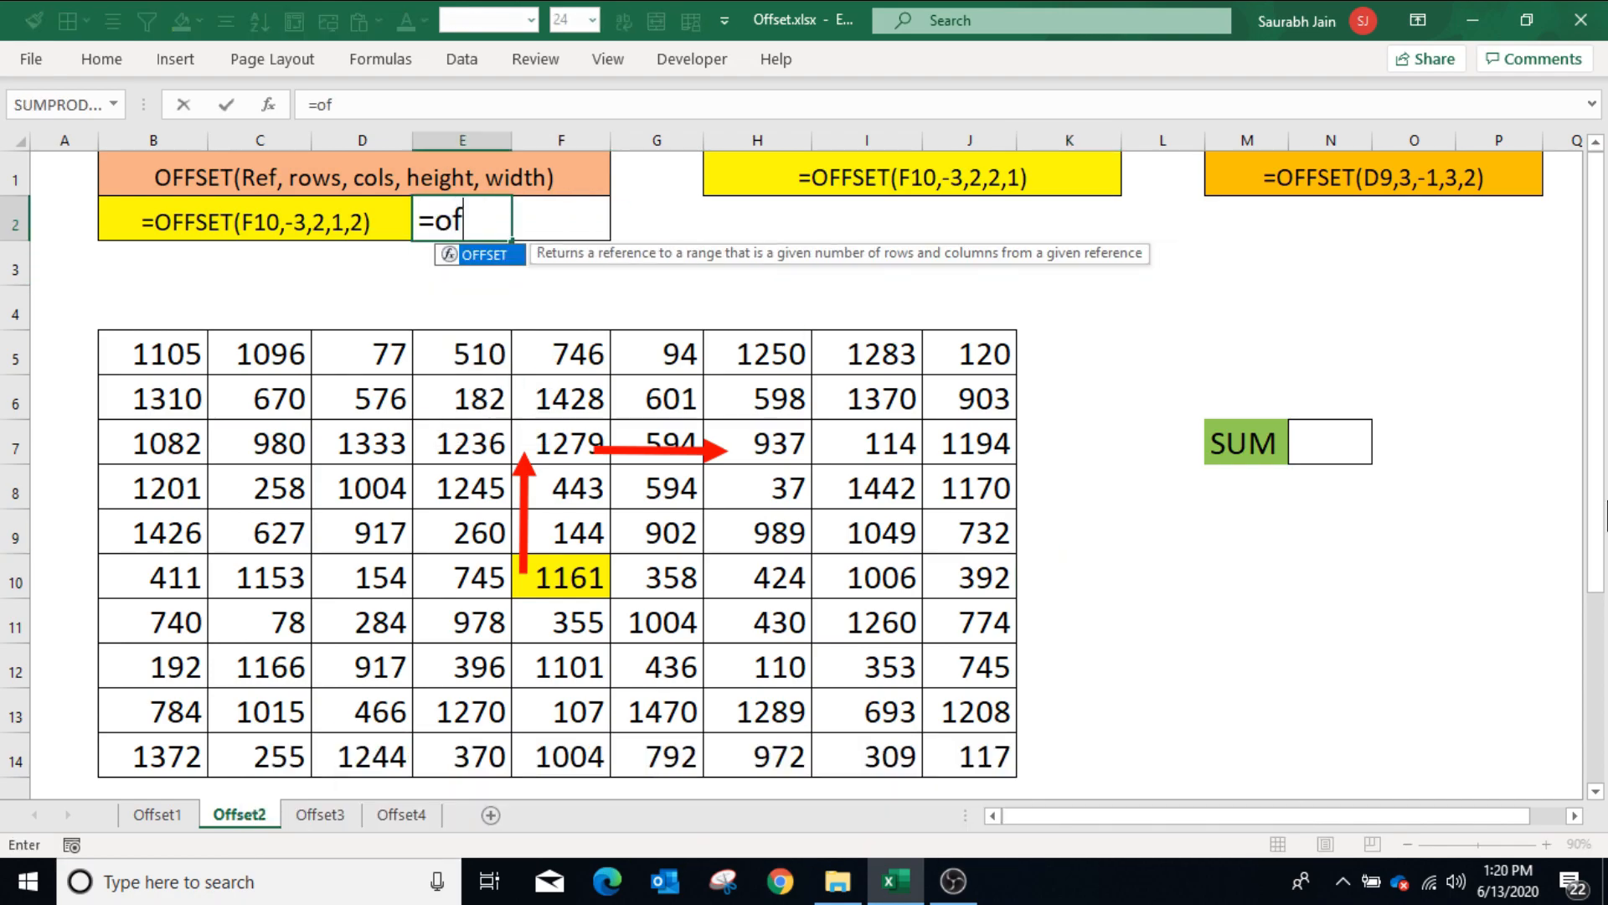
{"action": "type", "text": "fset("}
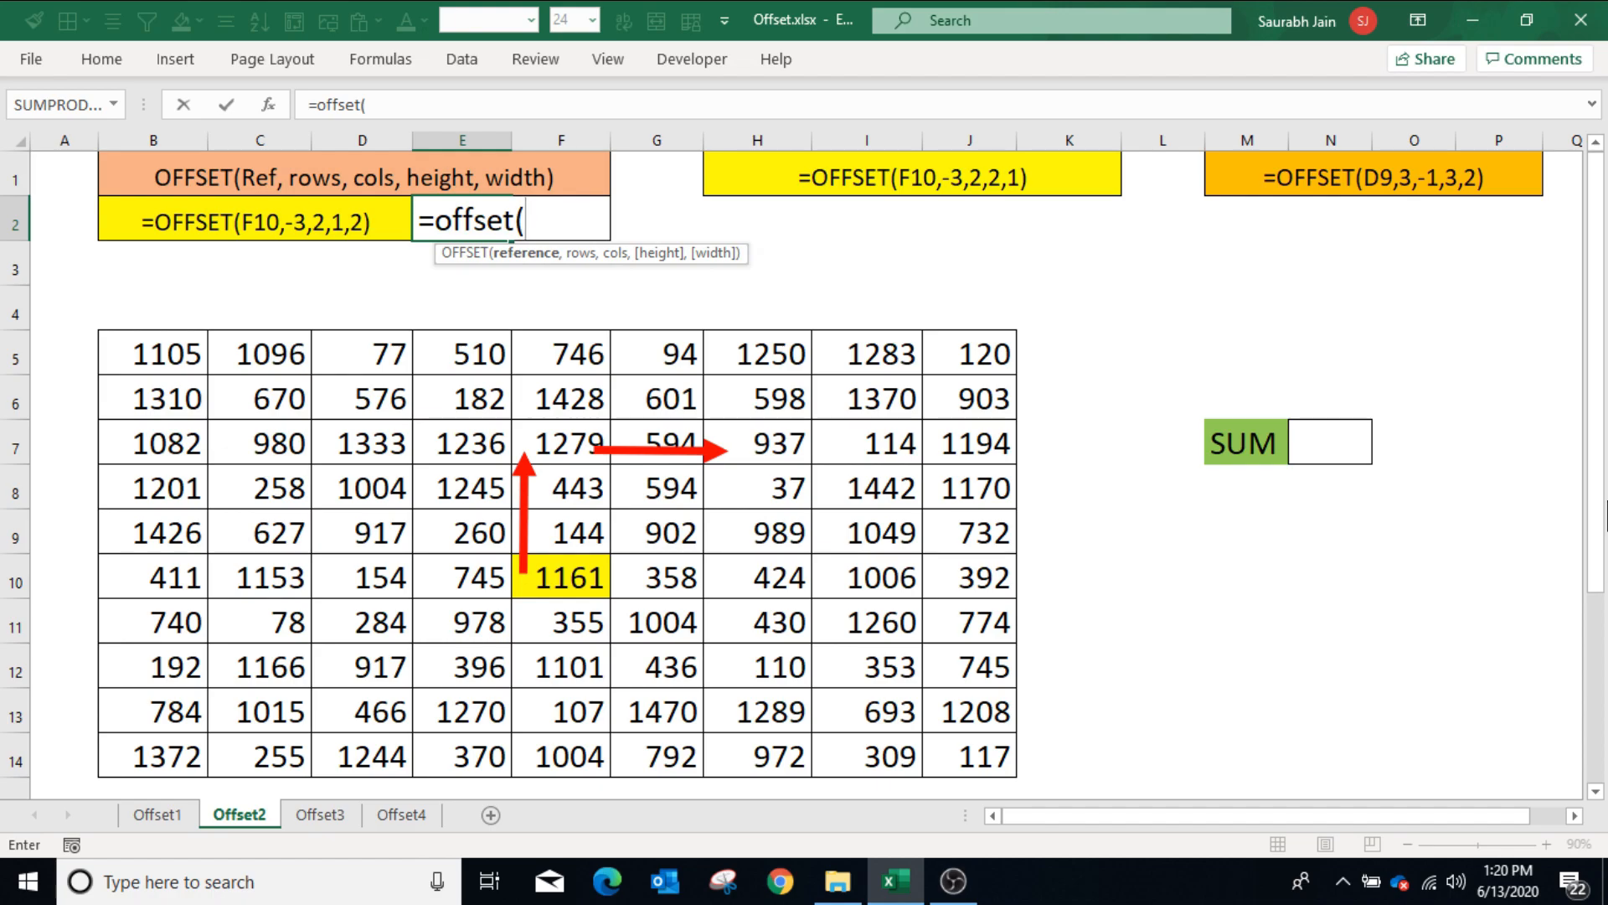
{"action": "left_click", "coordinate": [576, 567]}
{"action": "type", "text": ",-3,2,"}
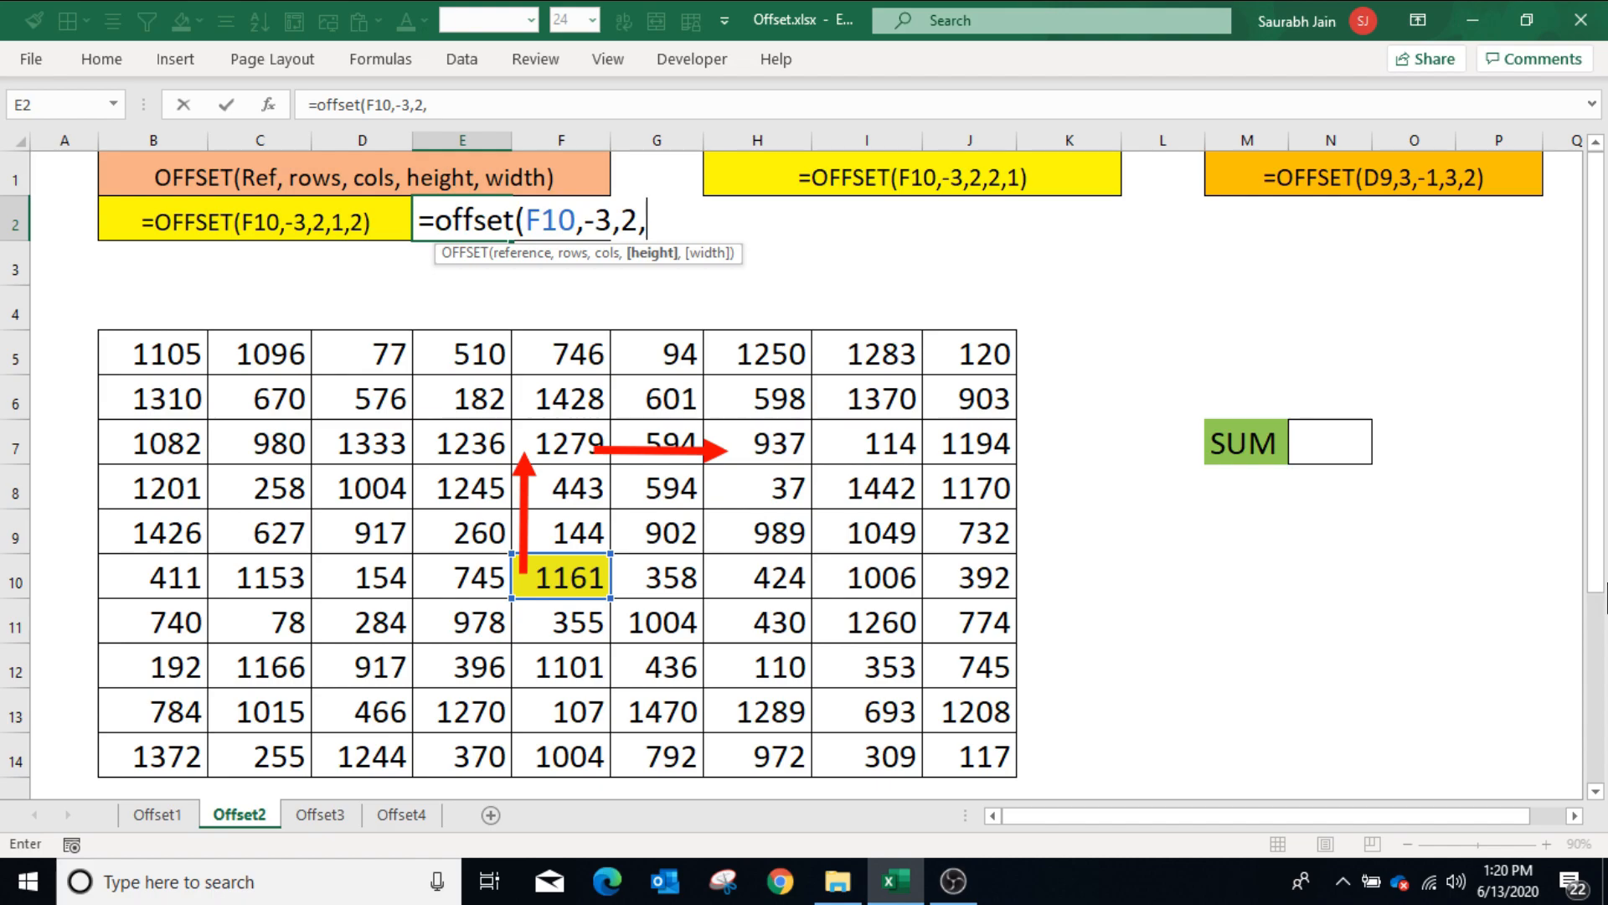
{"action": "type", "text": "1,2"}
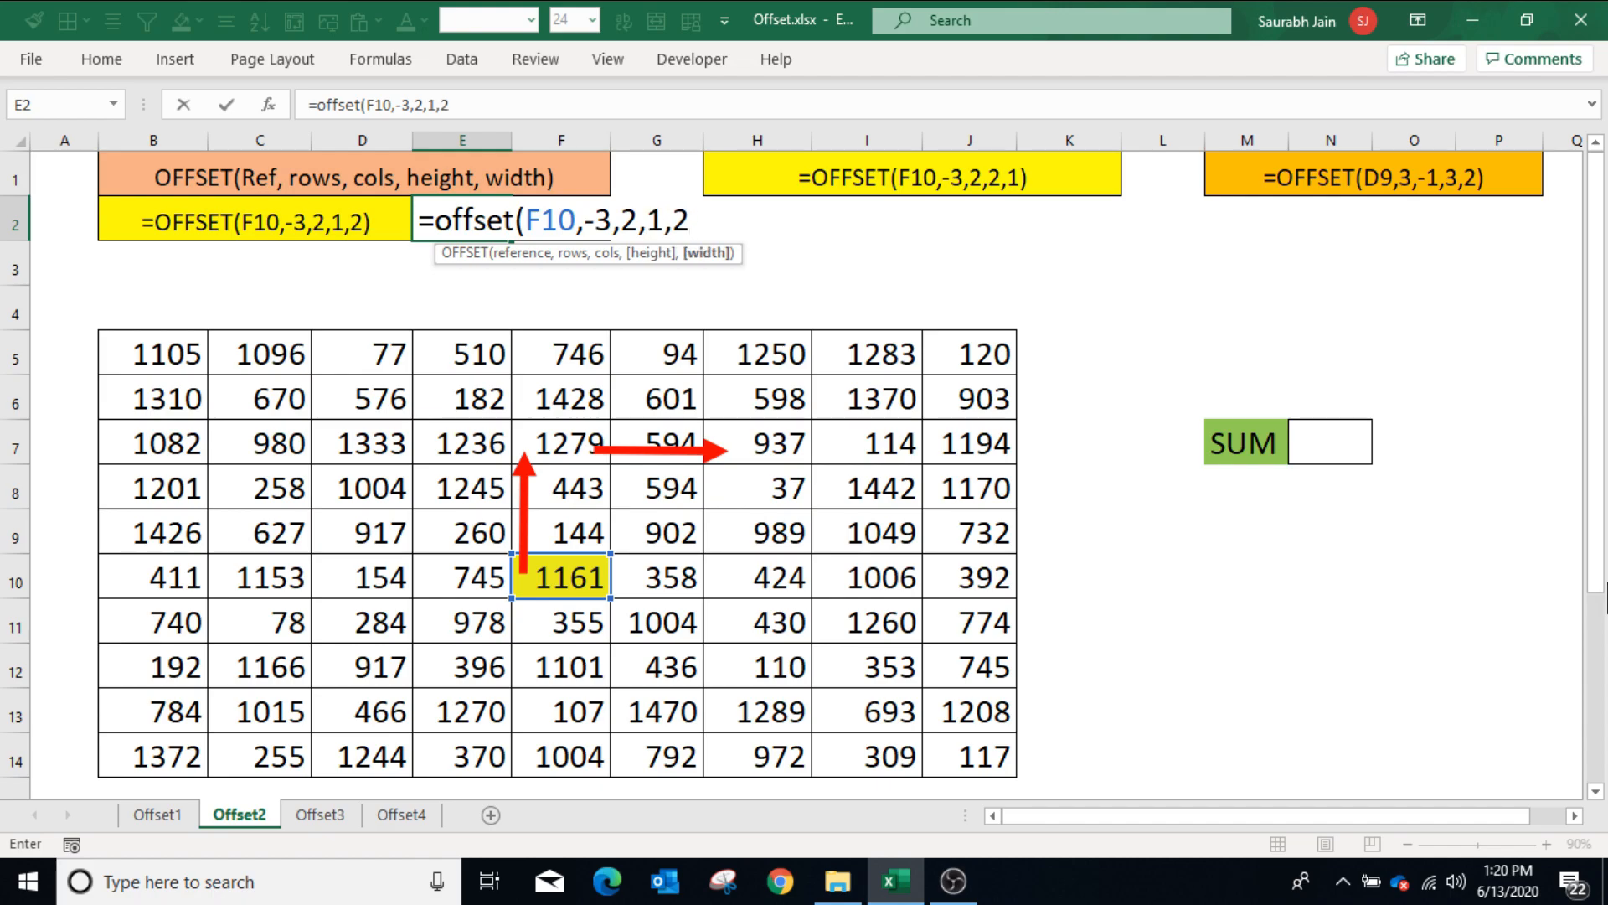
{"action": "type", "text": " )"}
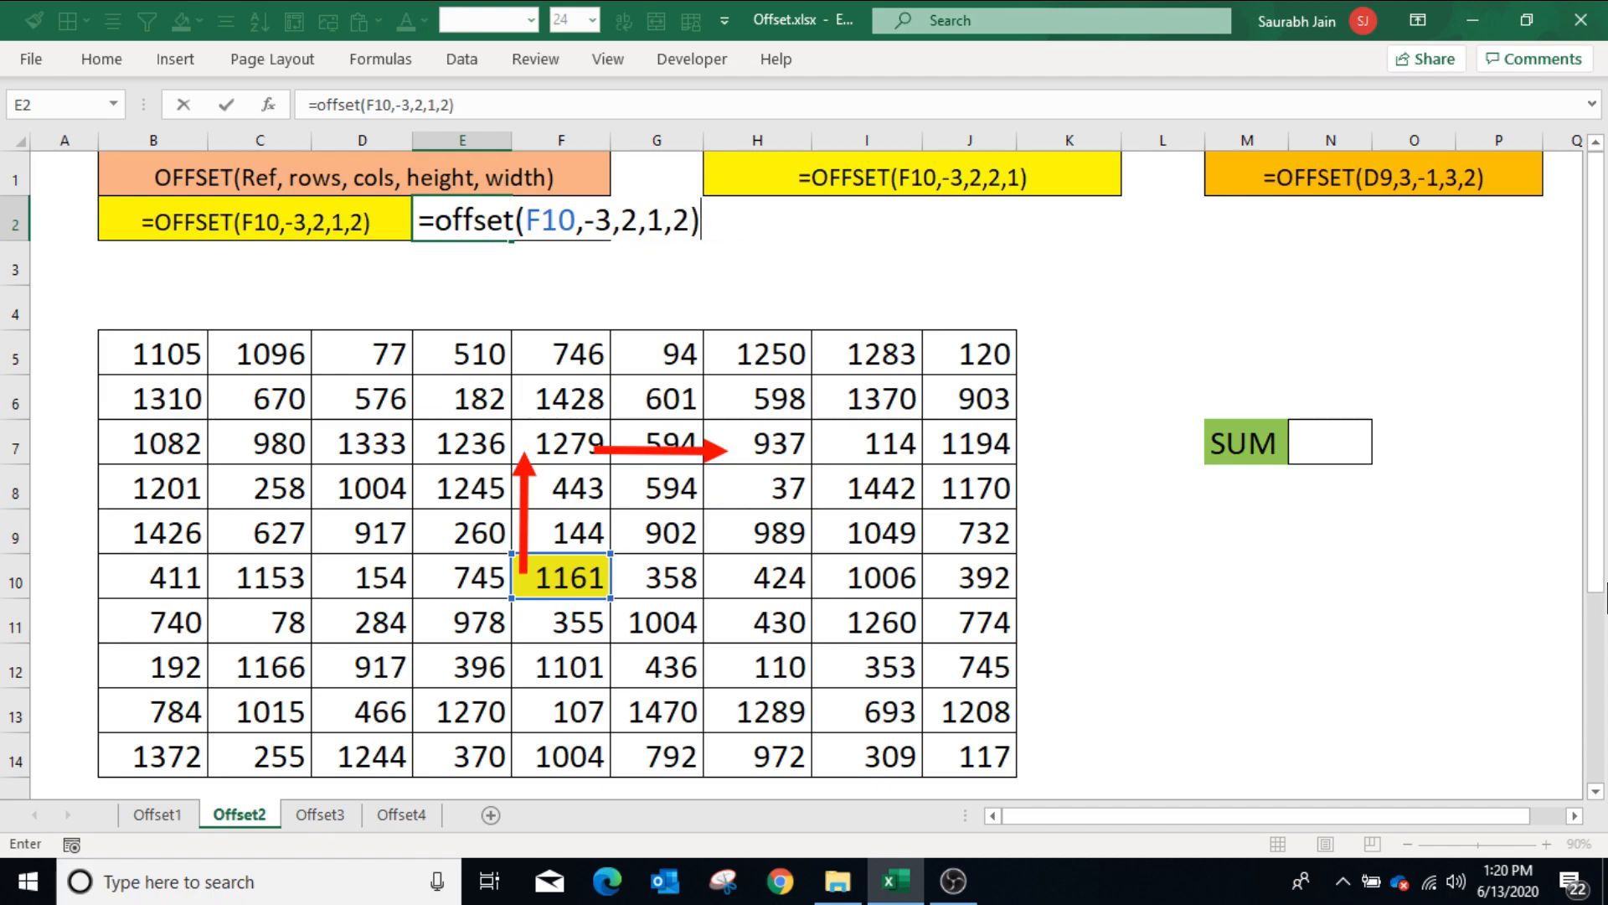
{"action": "key", "text": "Return"}
{"action": "left_click_drag", "start_coordinate": [756, 443], "coordinate": [867, 443]}
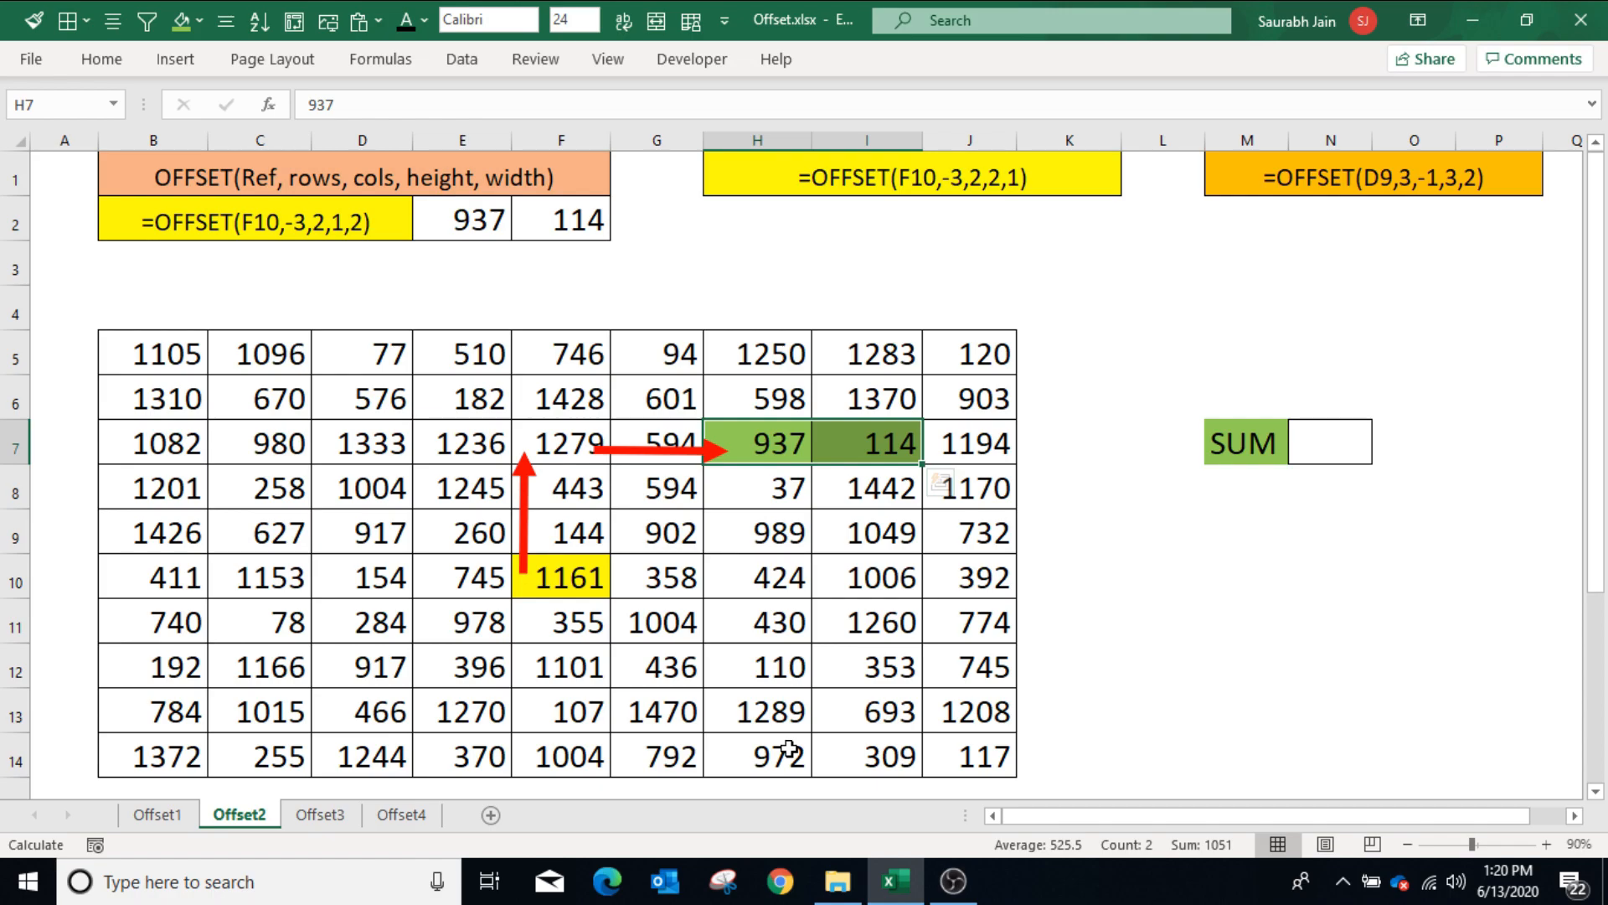
Fill cell H7 with green as the starting cell of the =OFFSET(F10,-3,2,2,1) example.
{"action": "left_click", "coordinate": [888, 180]}
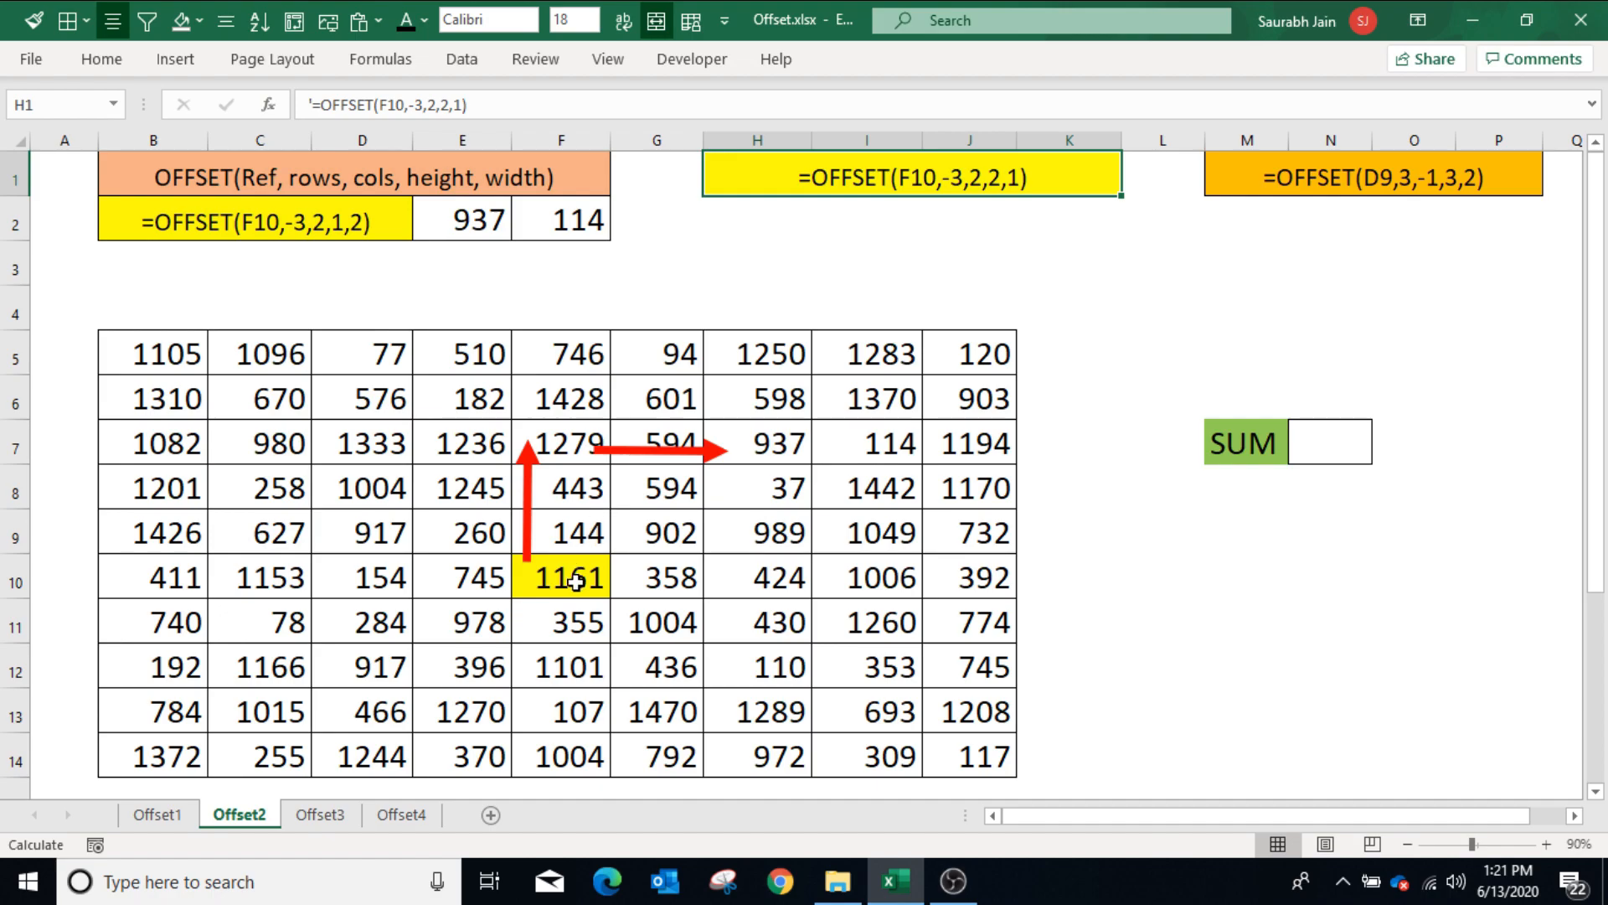
{"action": "left_click", "coordinate": [788, 452]}
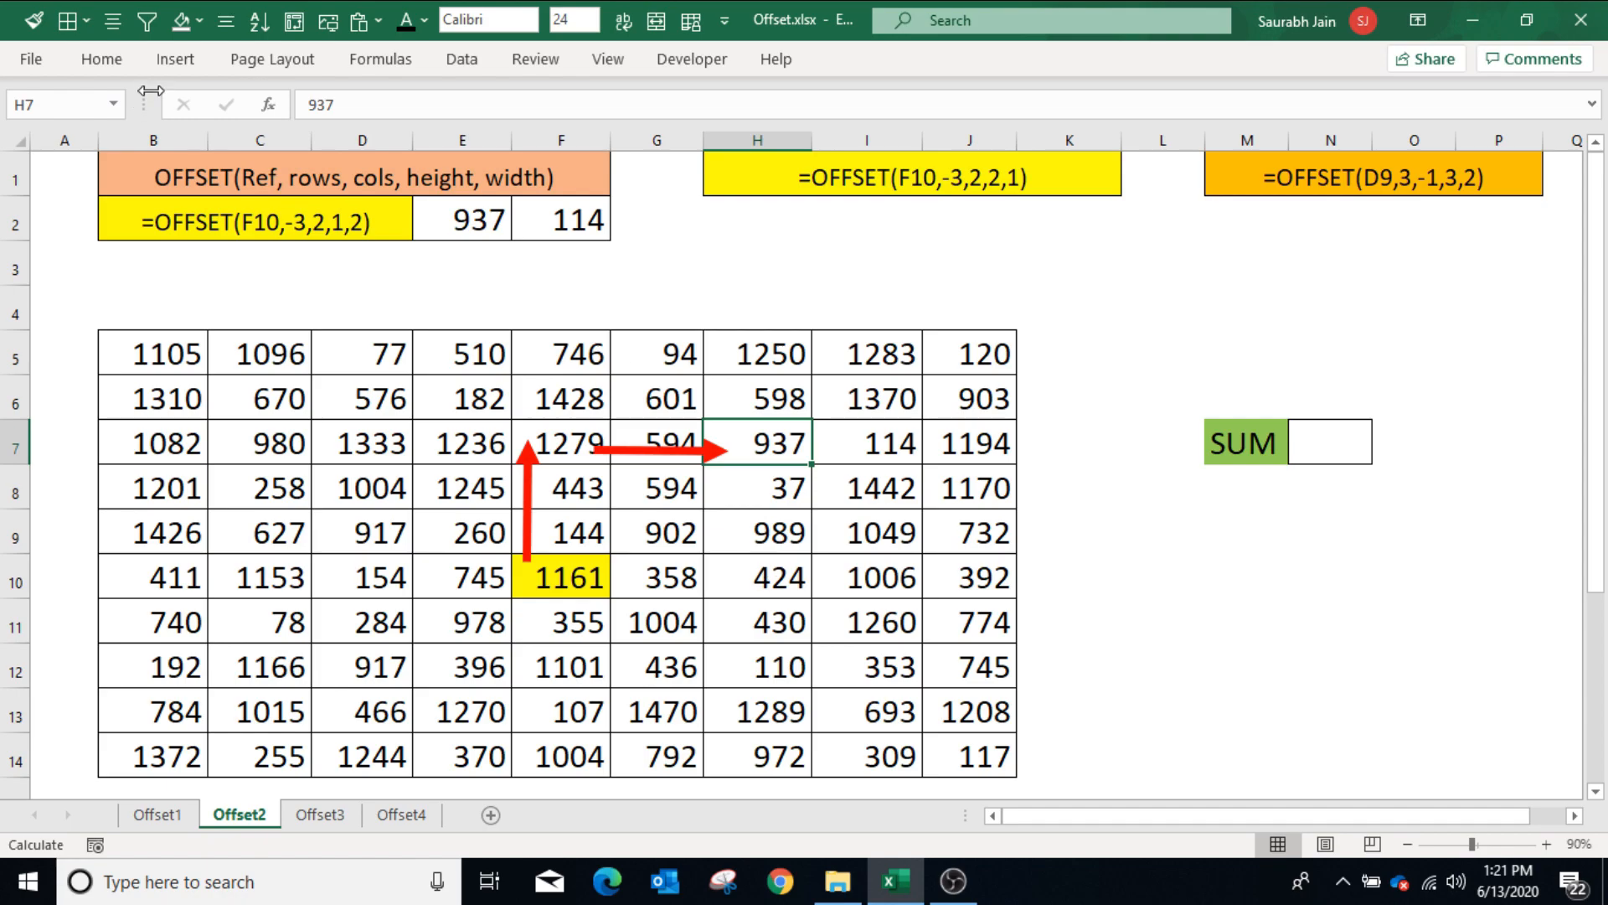
{"action": "left_click", "coordinate": [181, 21]}
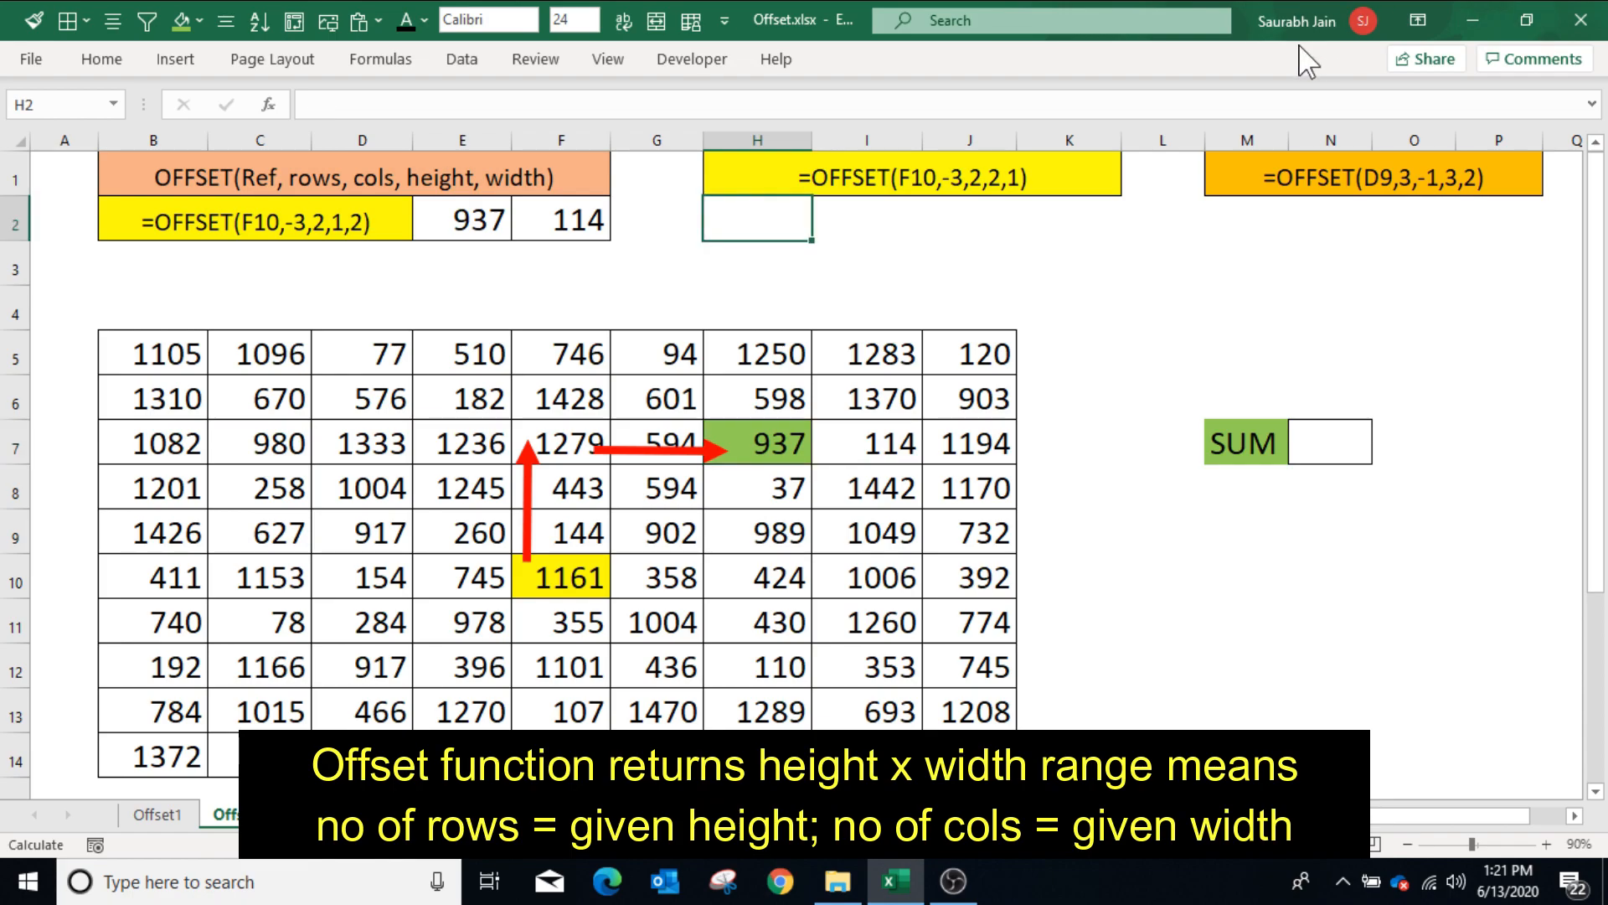
Enter the formula =OFFSET(F10,-3,2,2,1) in cell H2.
{"action": "type", "text": "=off"}
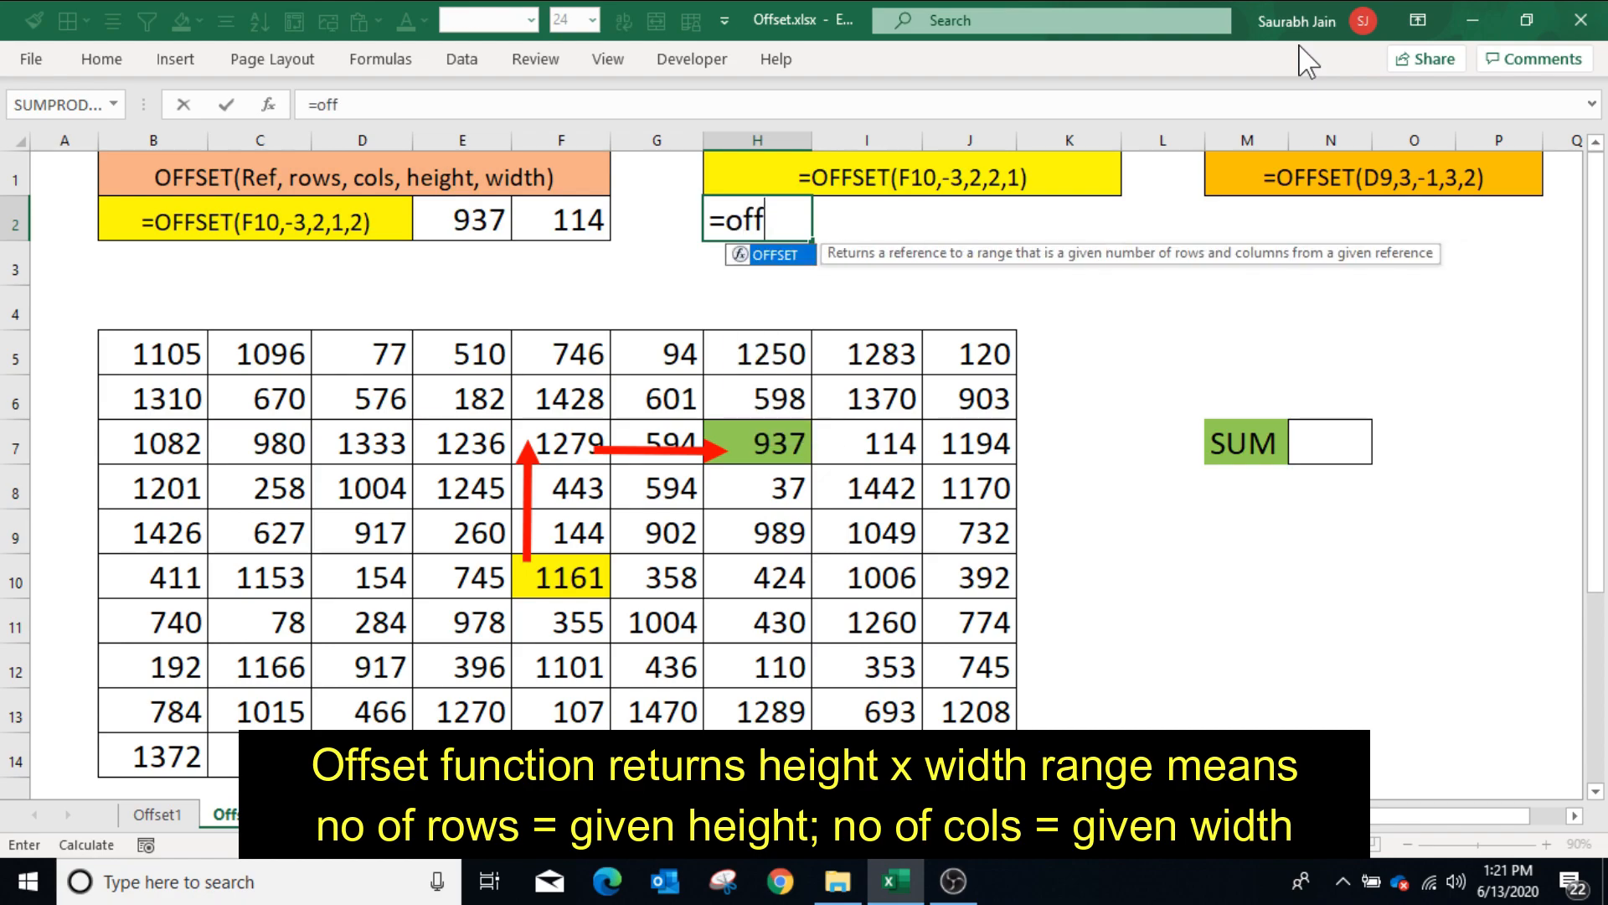
{"action": "type", "text": "set("}
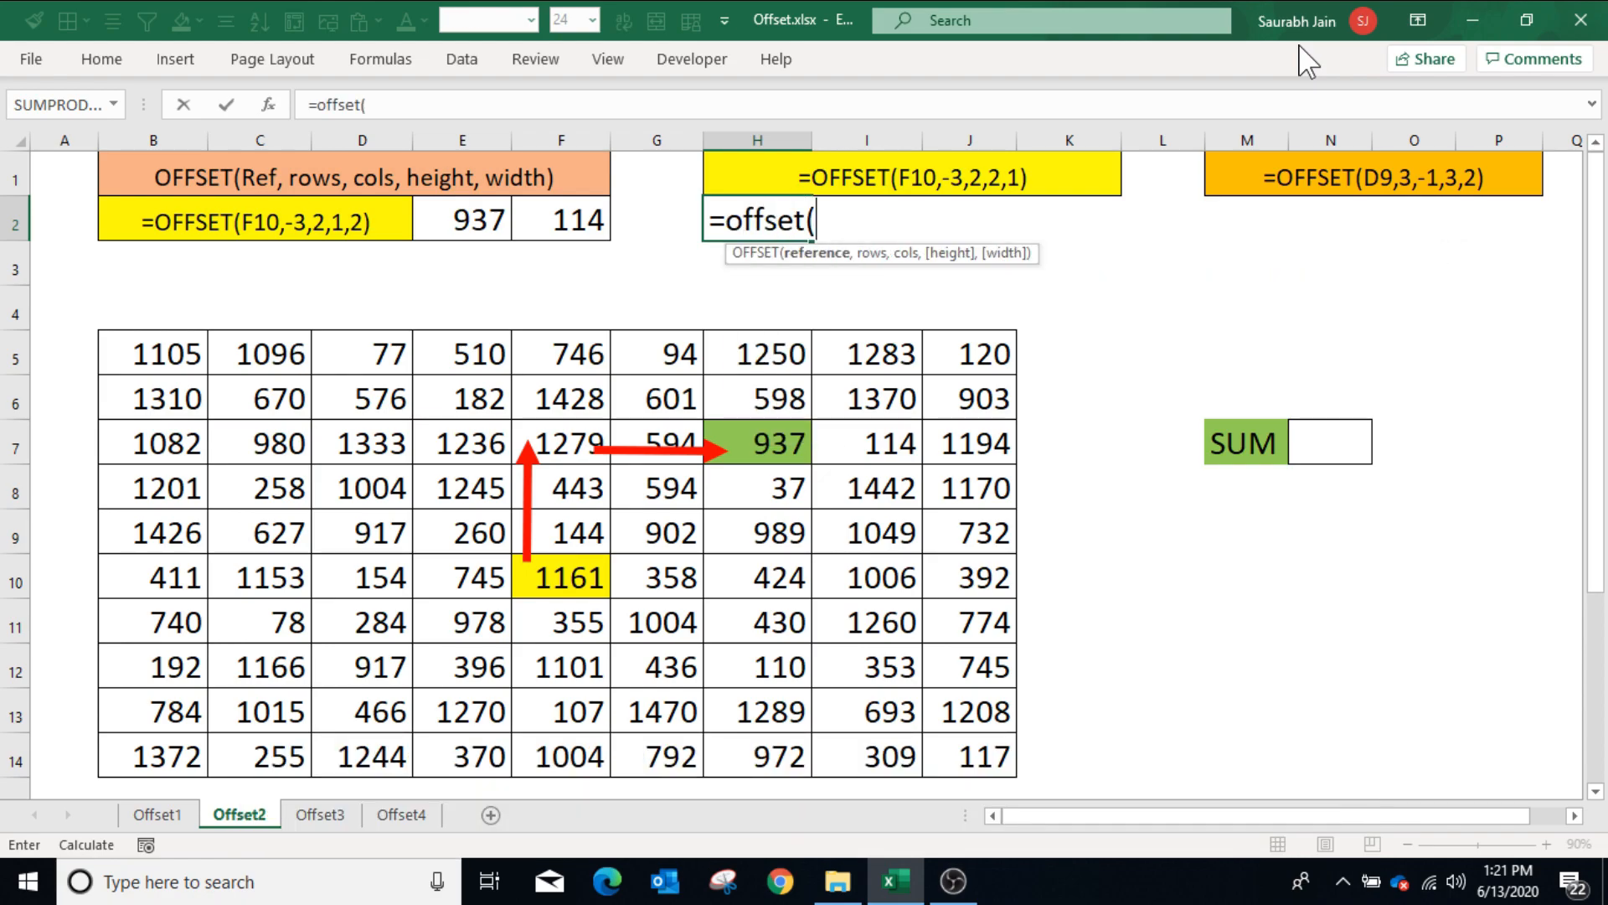
{"action": "left_click", "coordinate": [558, 582]}
{"action": "type", "text": ",-3"}
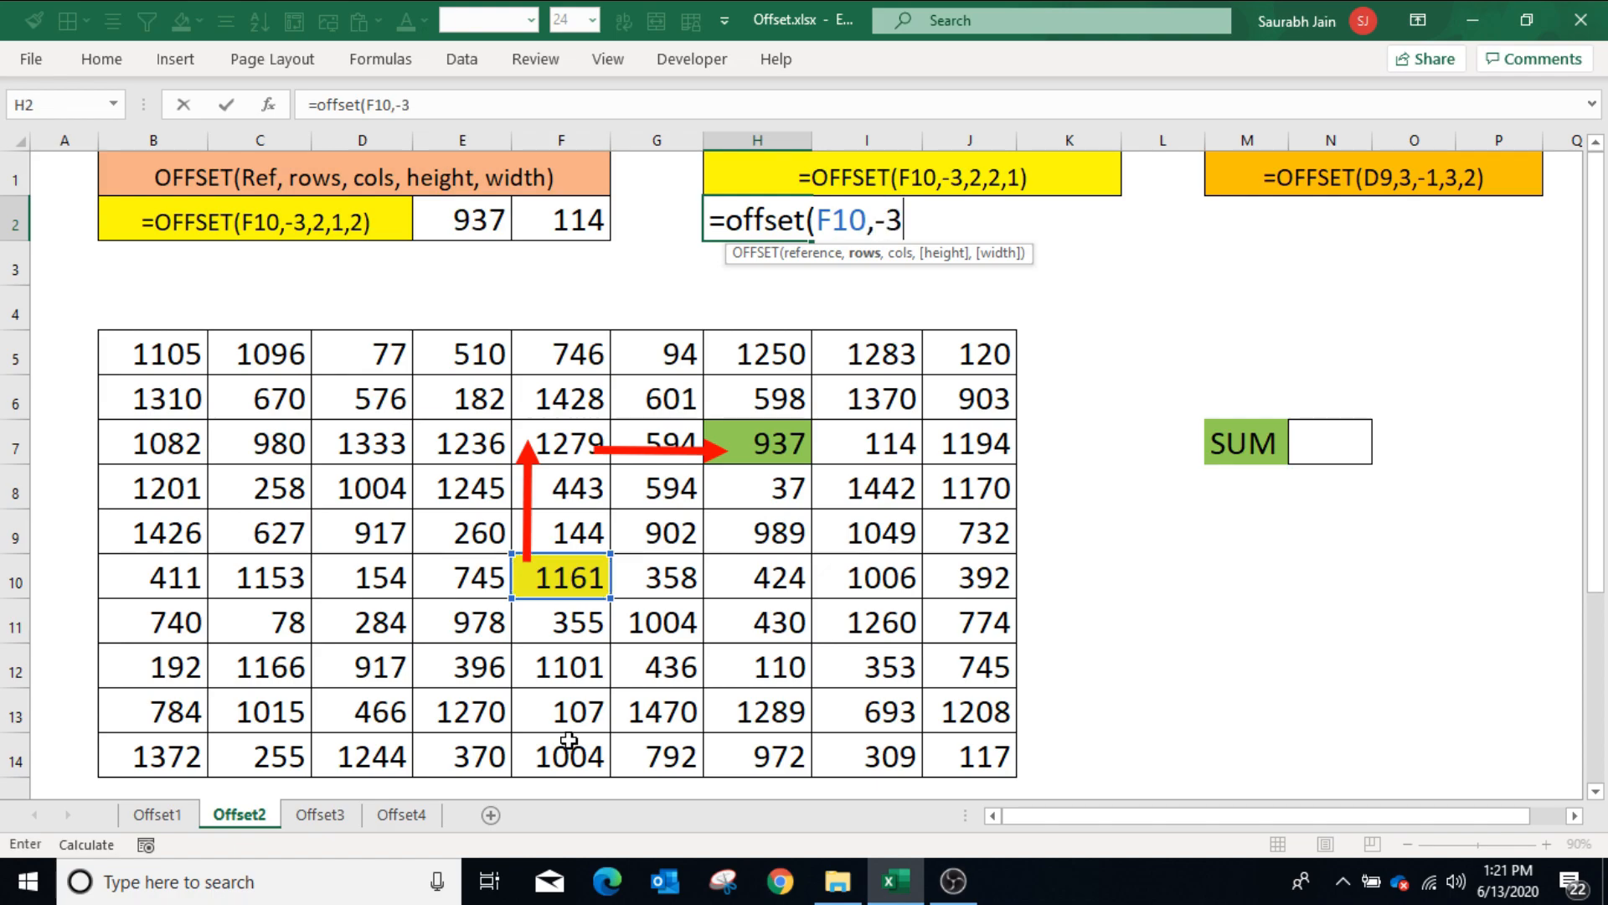
{"action": "type", "text": ",2,"}
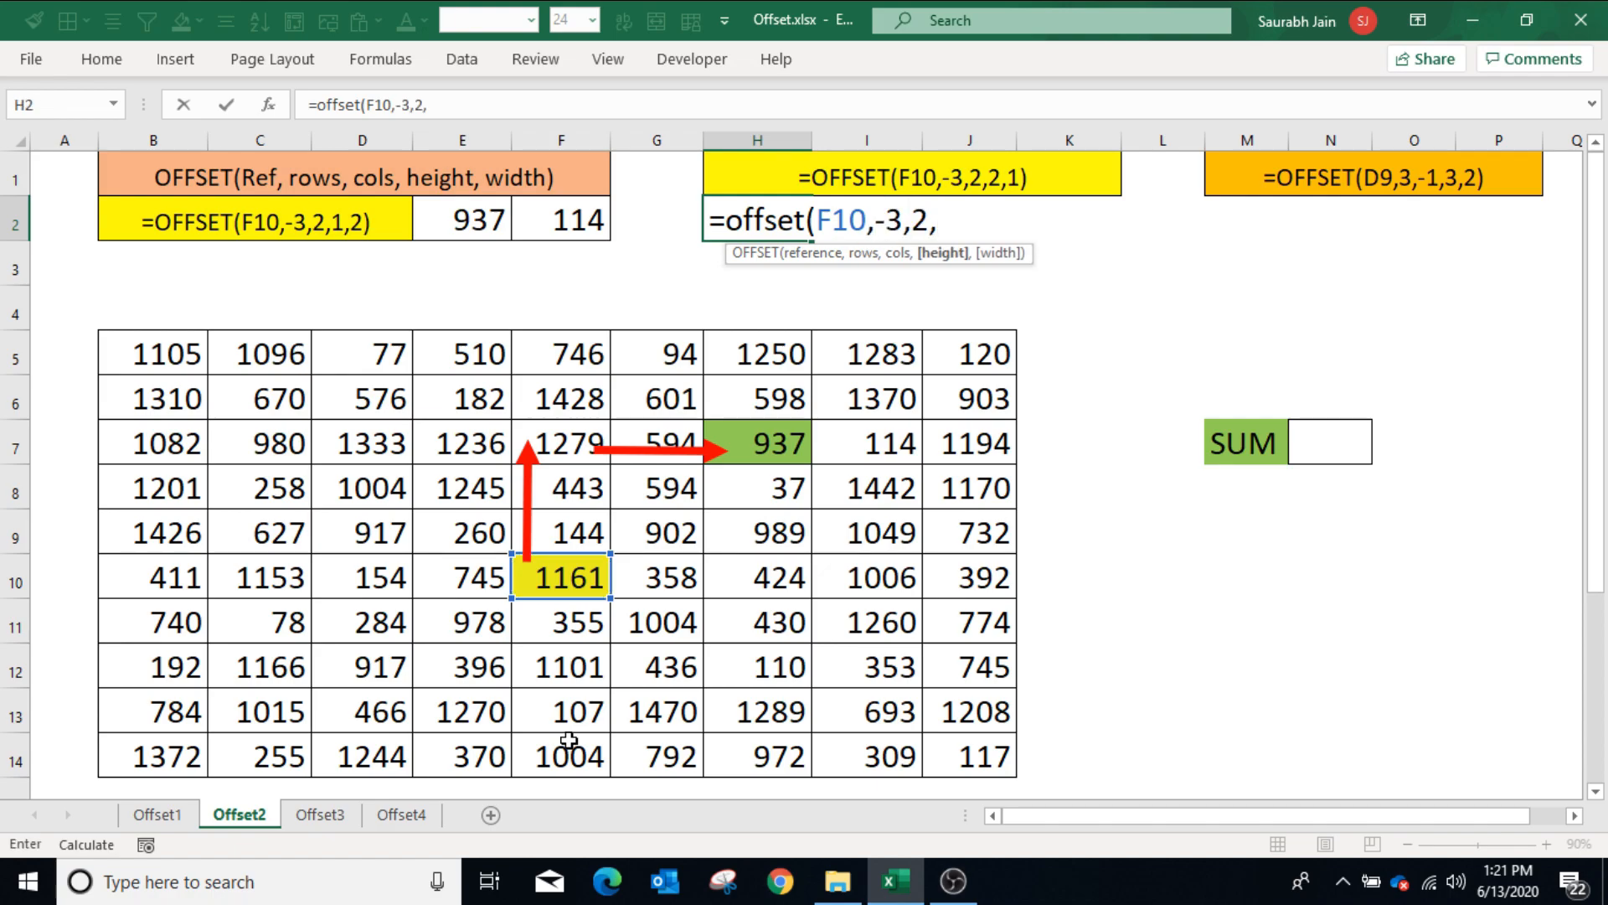
{"action": "type", "text": "2,1)"}
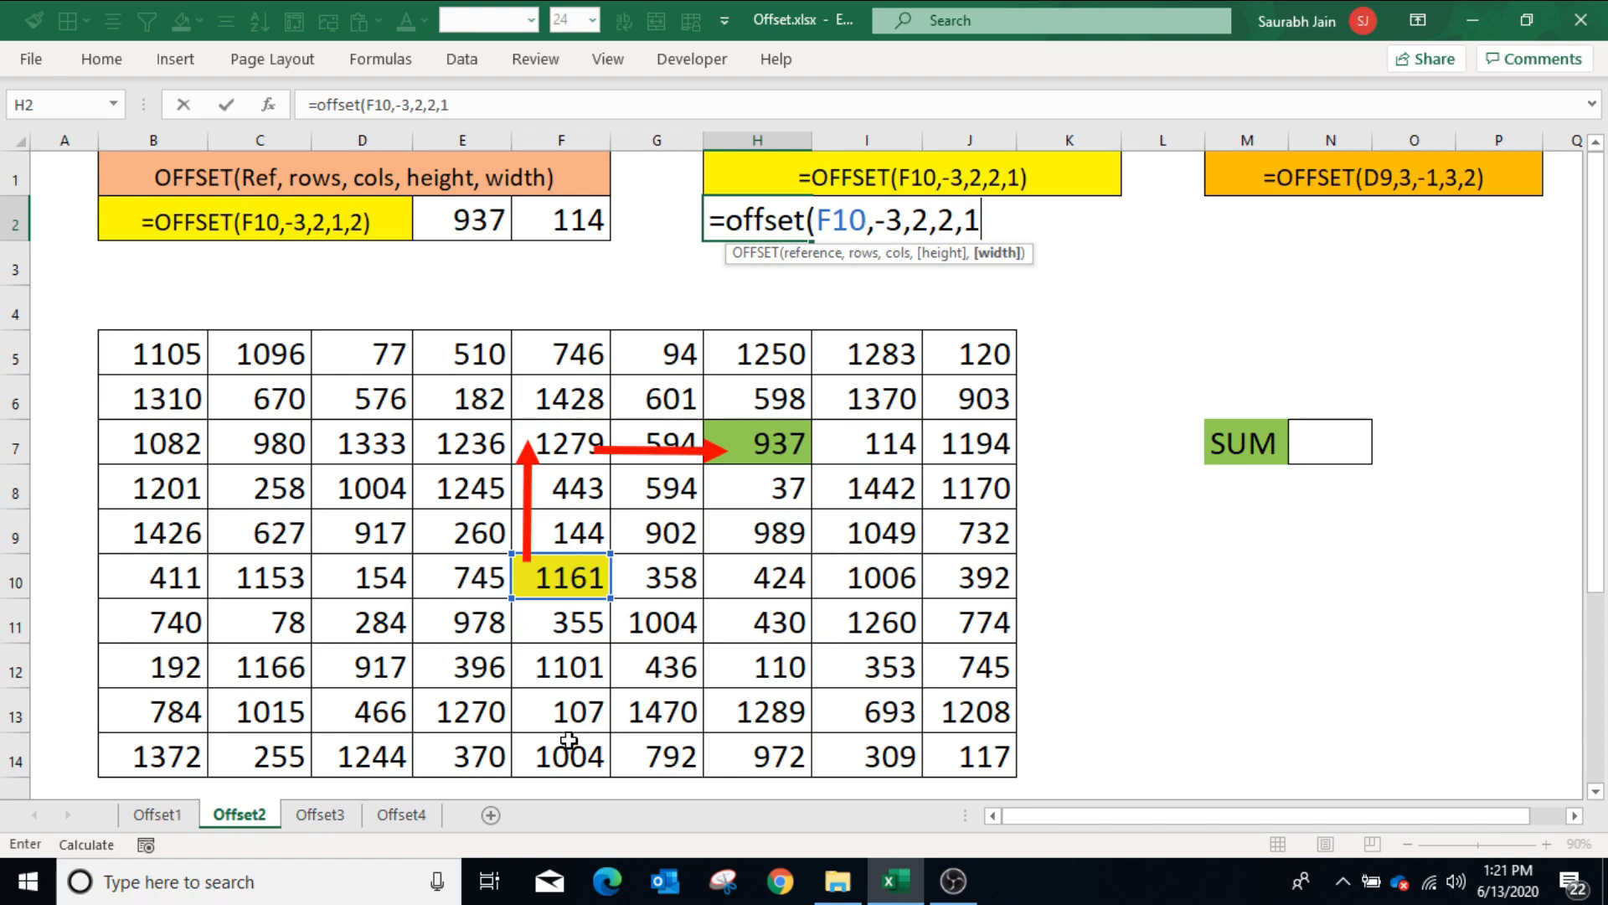
{"action": "key", "text": "Return"}
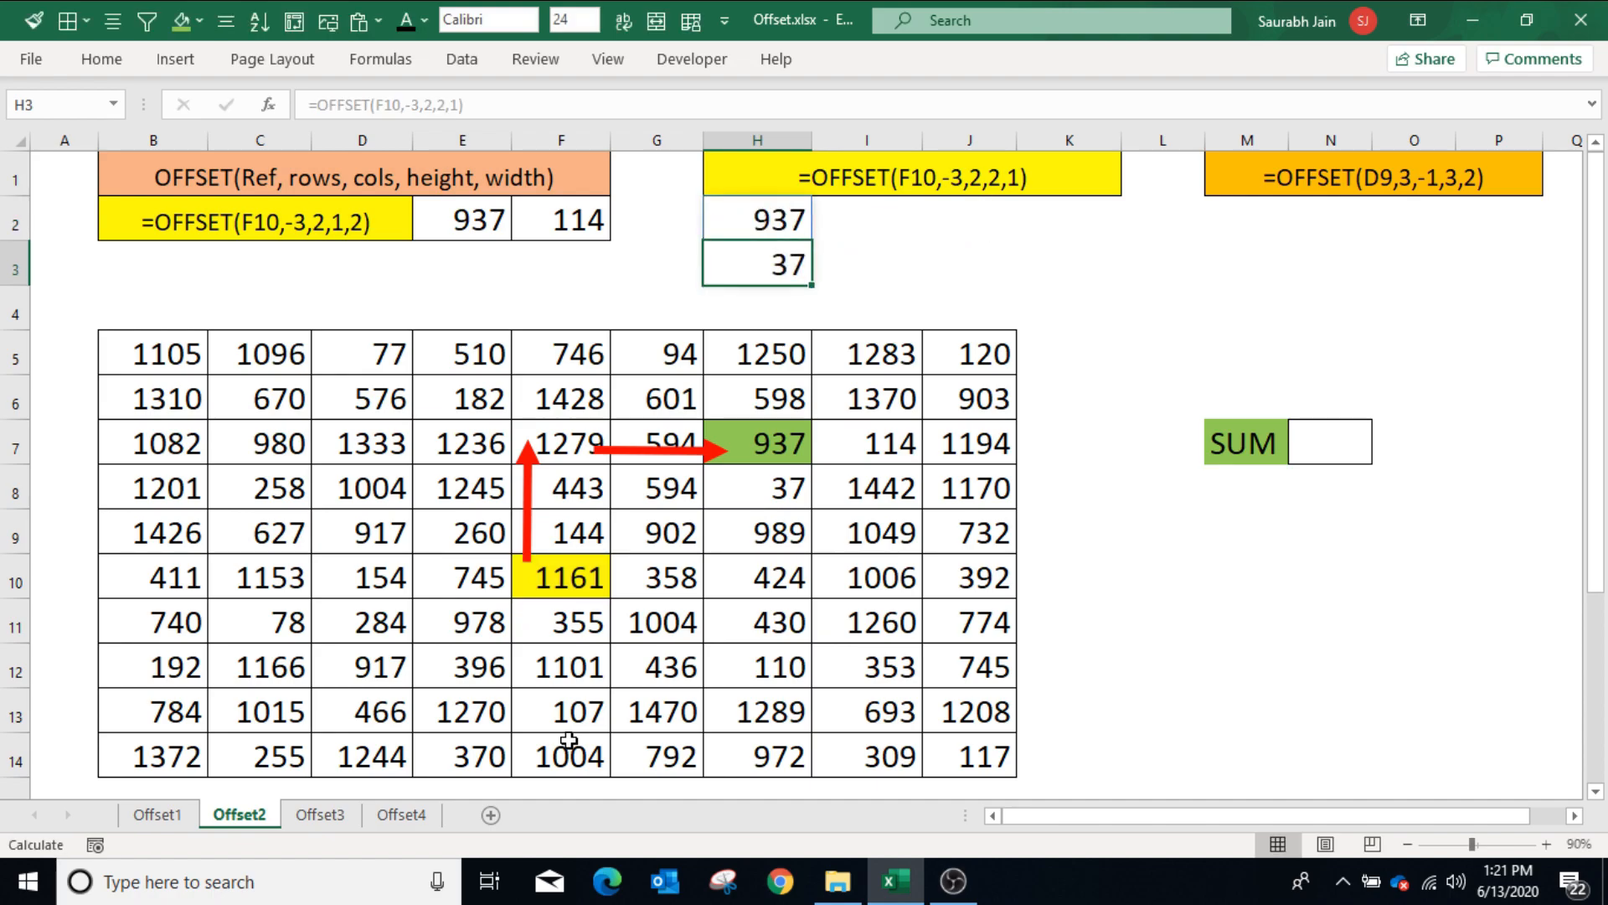
{"action": "left_click", "coordinate": [749, 593]}
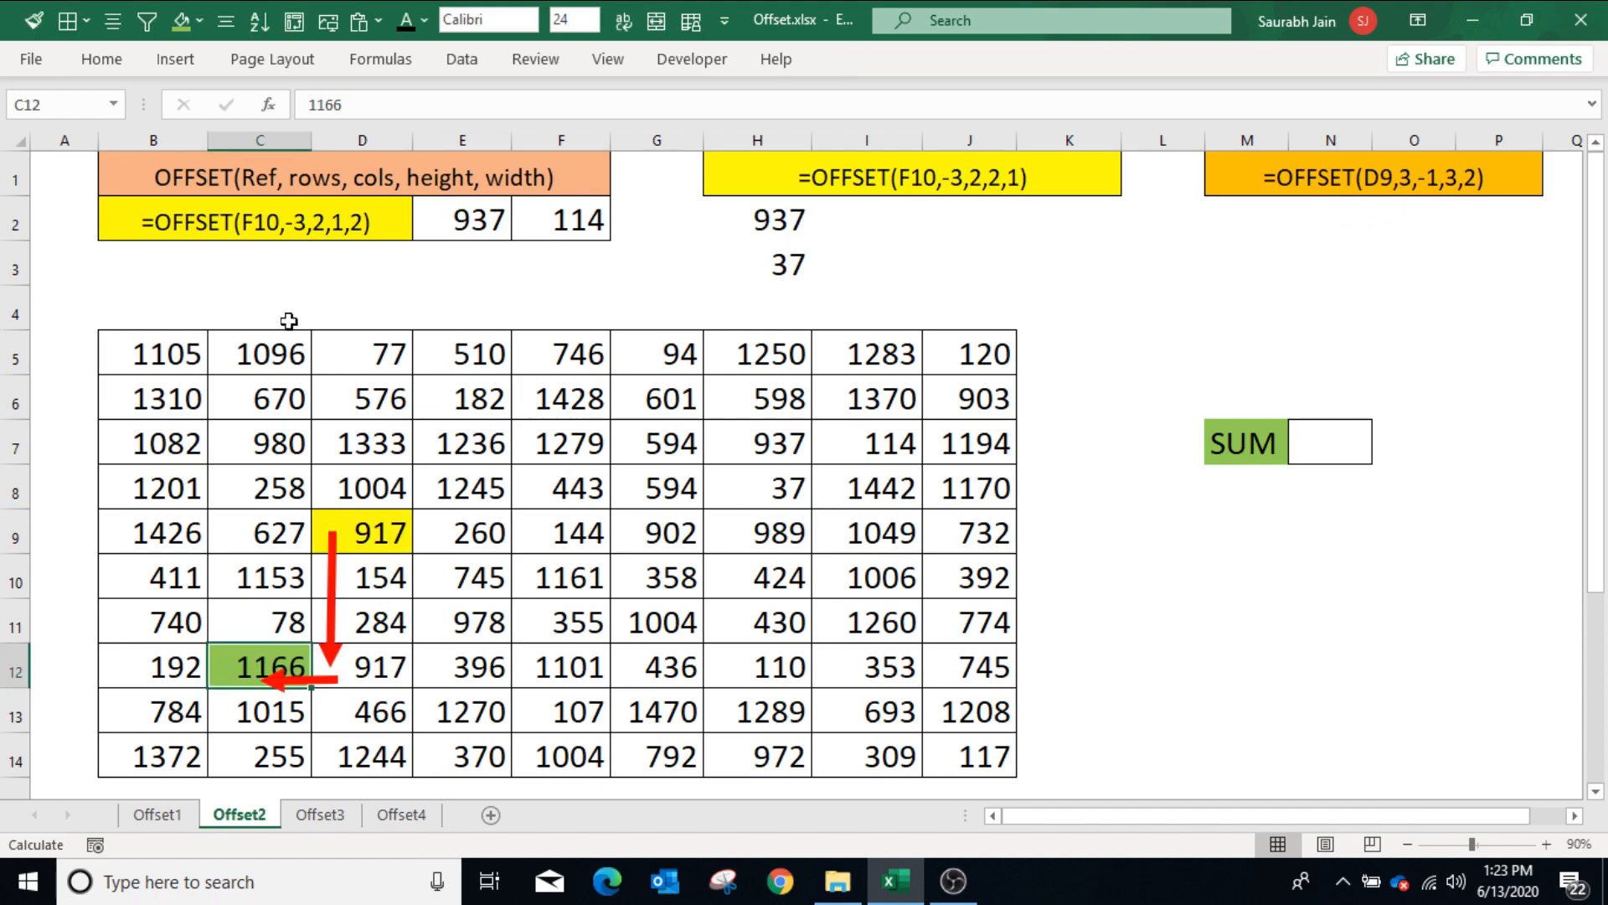
Enter =OFFSET(D9,3,-1,3,2) in cell M2 and highlight the returned range C12:D14 in green.
{"action": "left_click", "coordinate": [424, 657]}
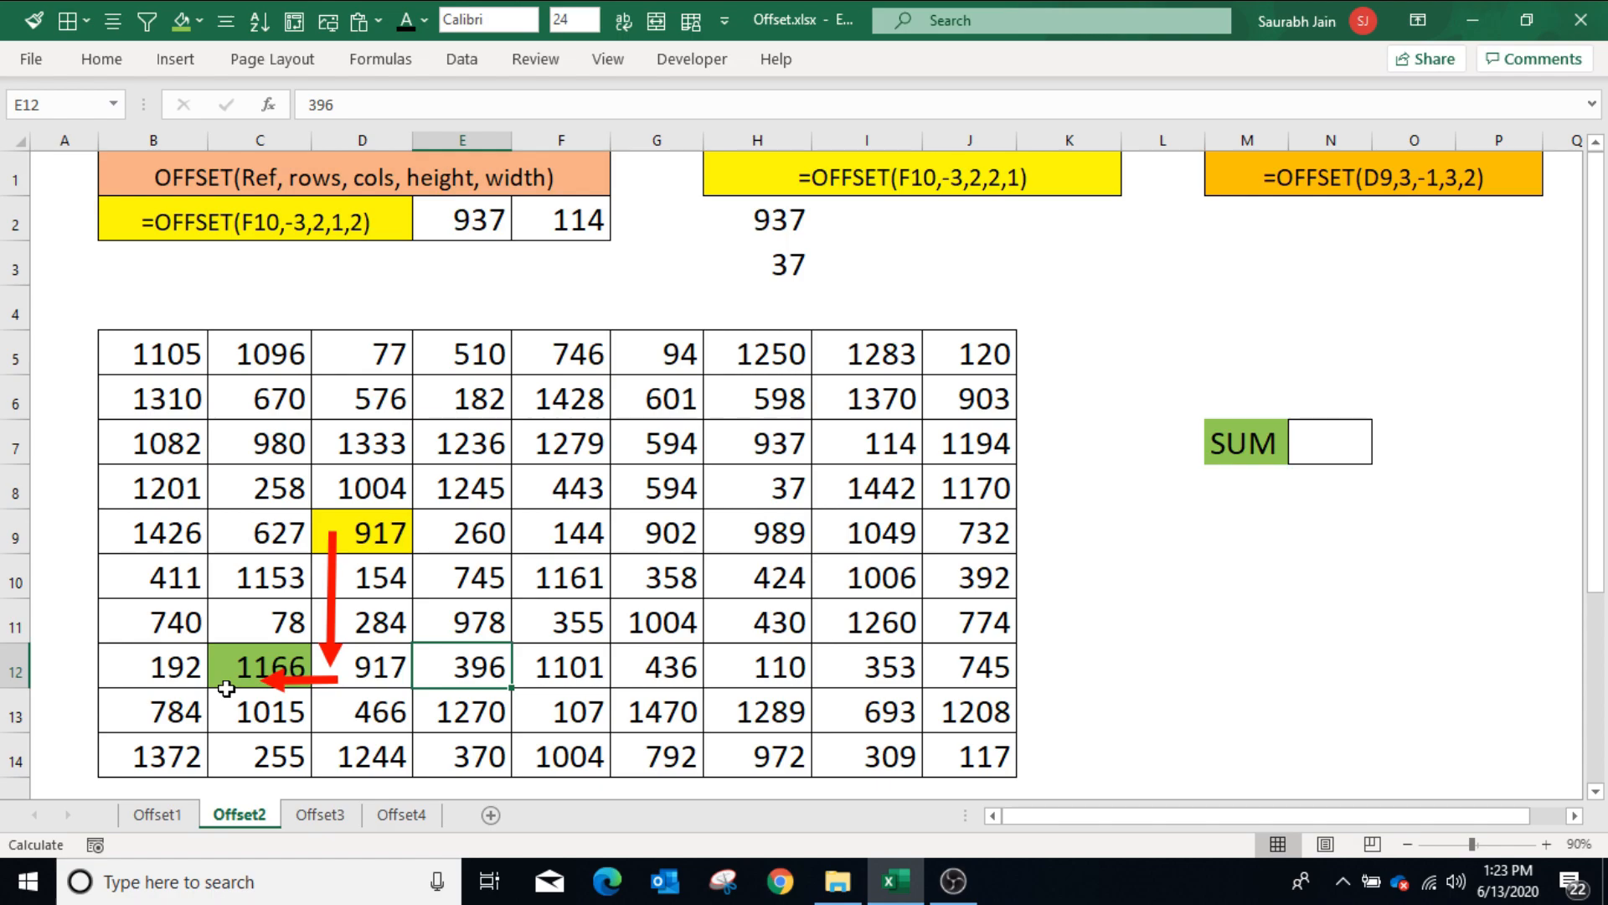
{"action": "left_click", "coordinate": [1257, 216]}
{"action": "type", "text": "=offset"}
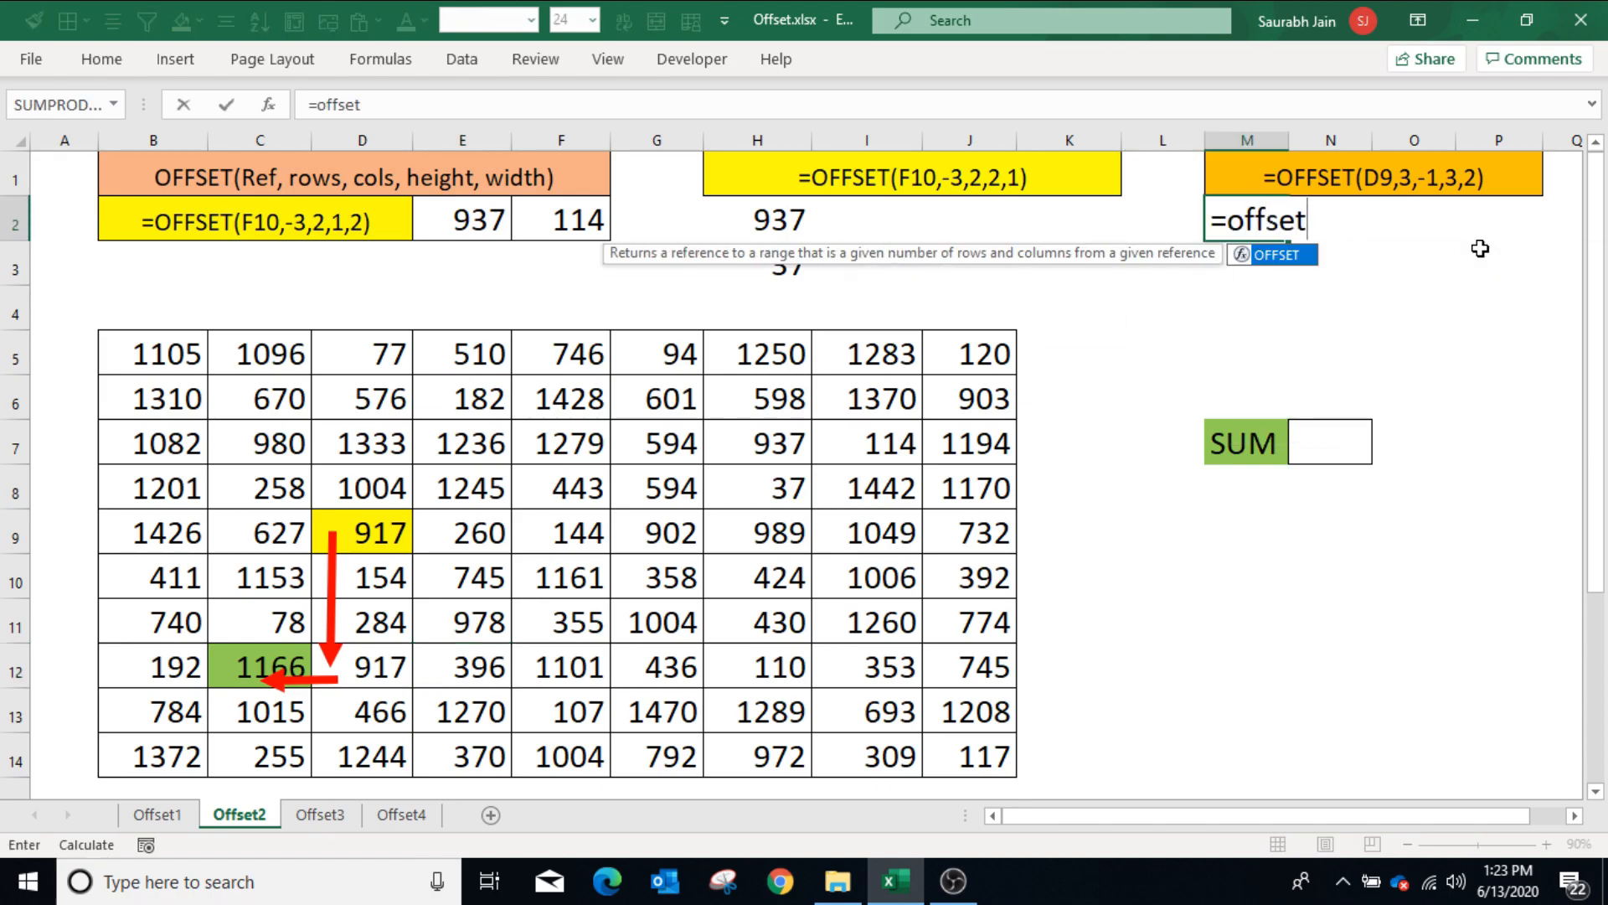
{"action": "type", "text": "("}
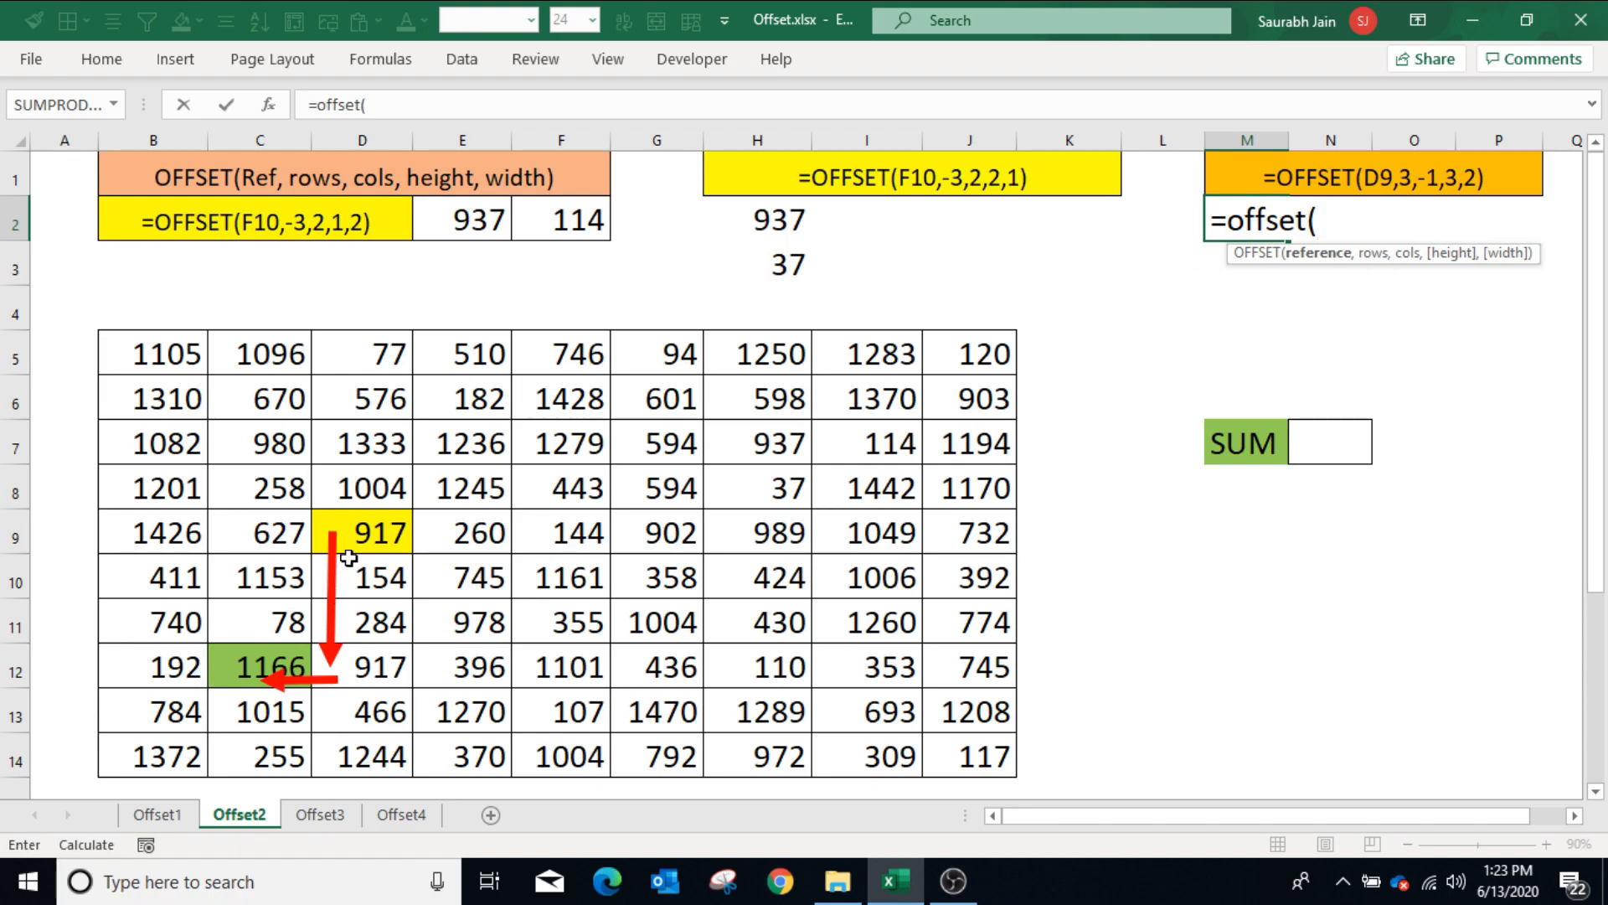
{"action": "left_click", "coordinate": [365, 537]}
{"action": "type", "text": ",3,-1,3,2"}
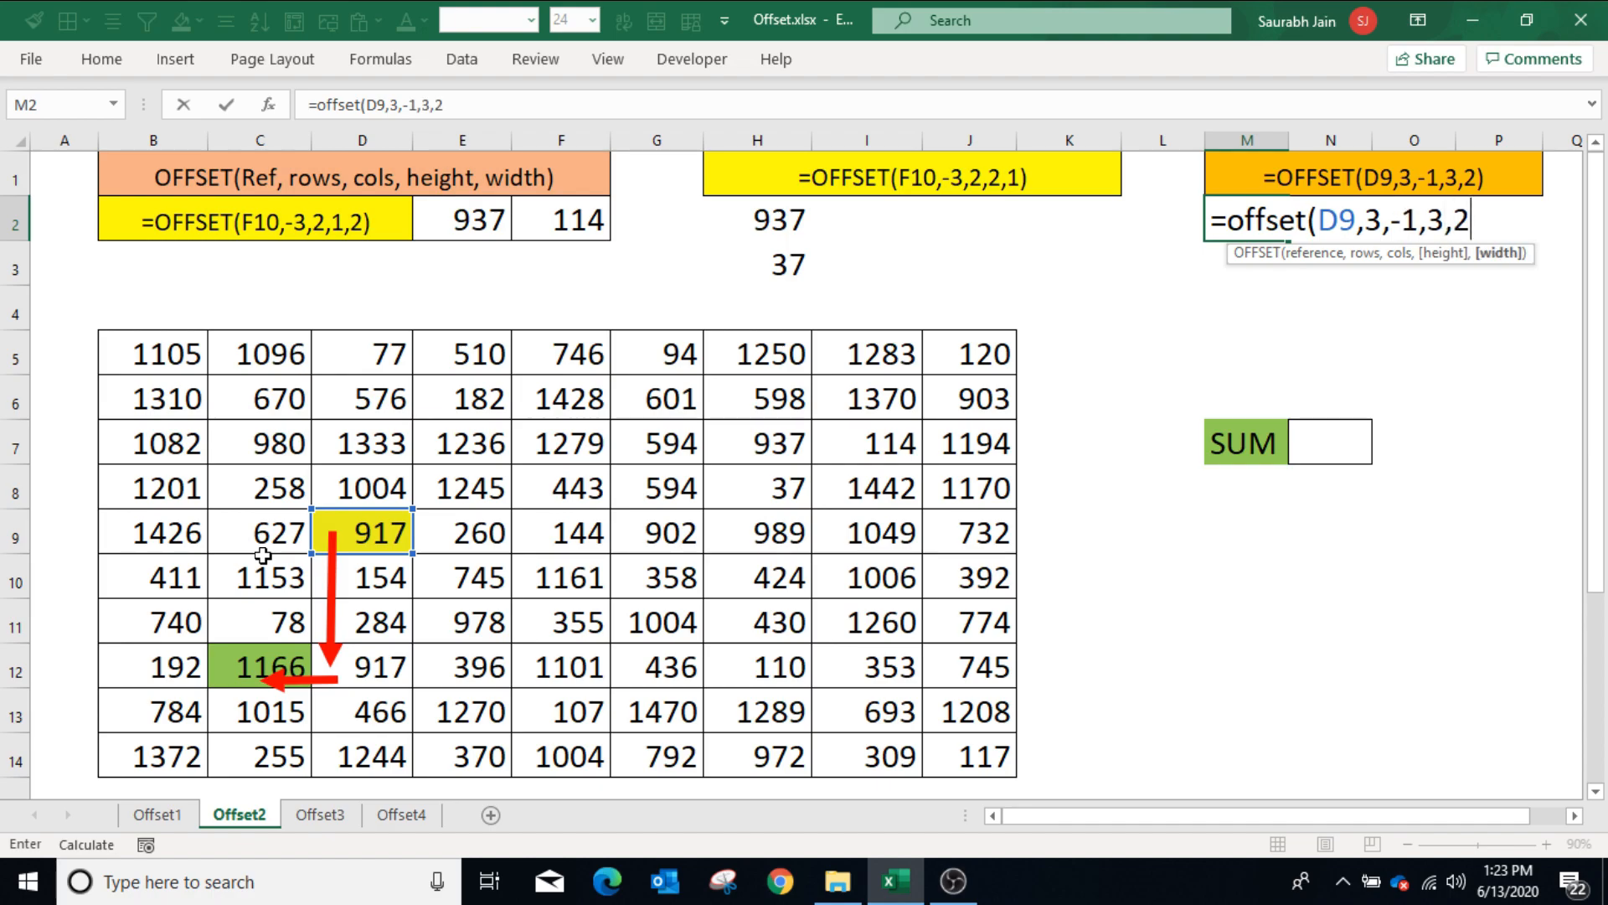
{"action": "type", "text": ")"}
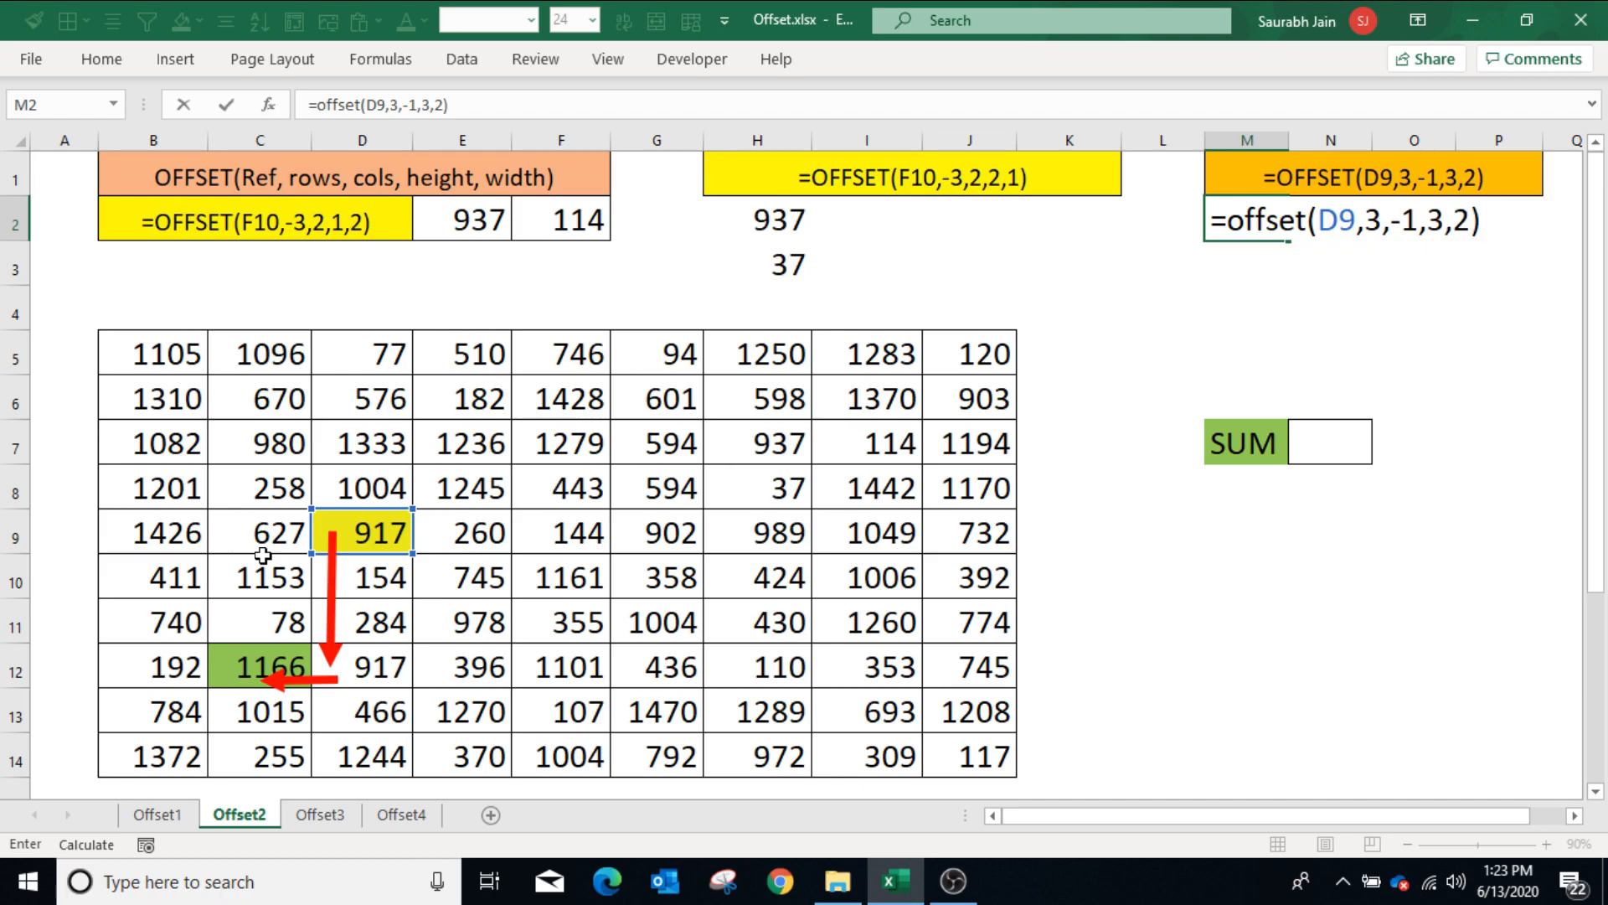
{"action": "key", "text": "Return"}
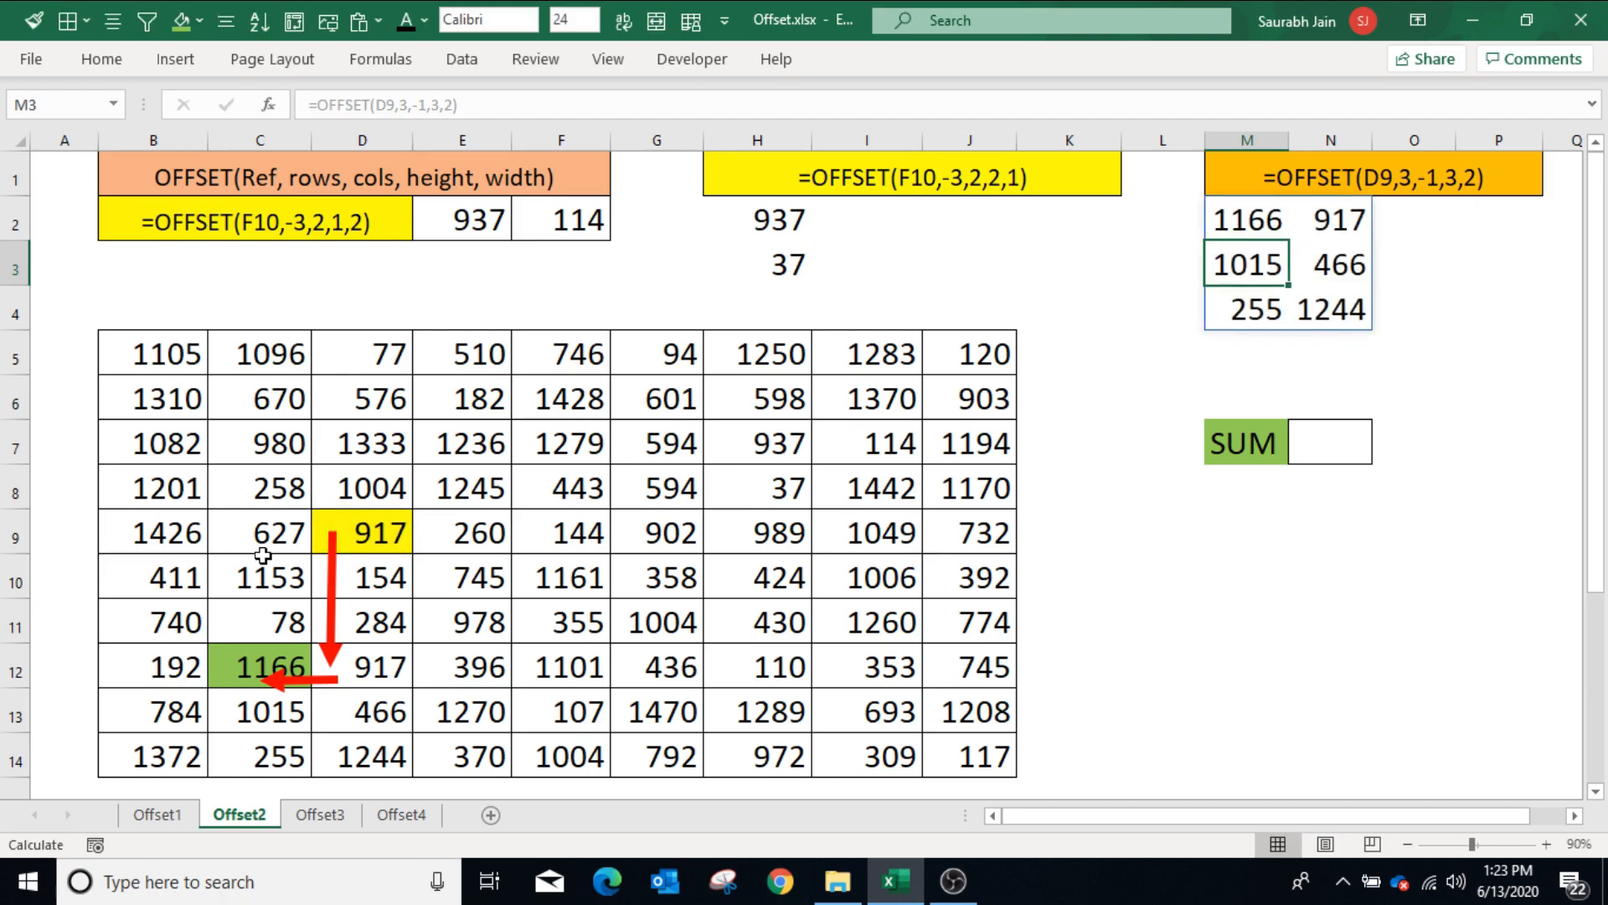
{"action": "left_click_drag", "start_coordinate": [260, 667], "coordinate": [362, 757]}
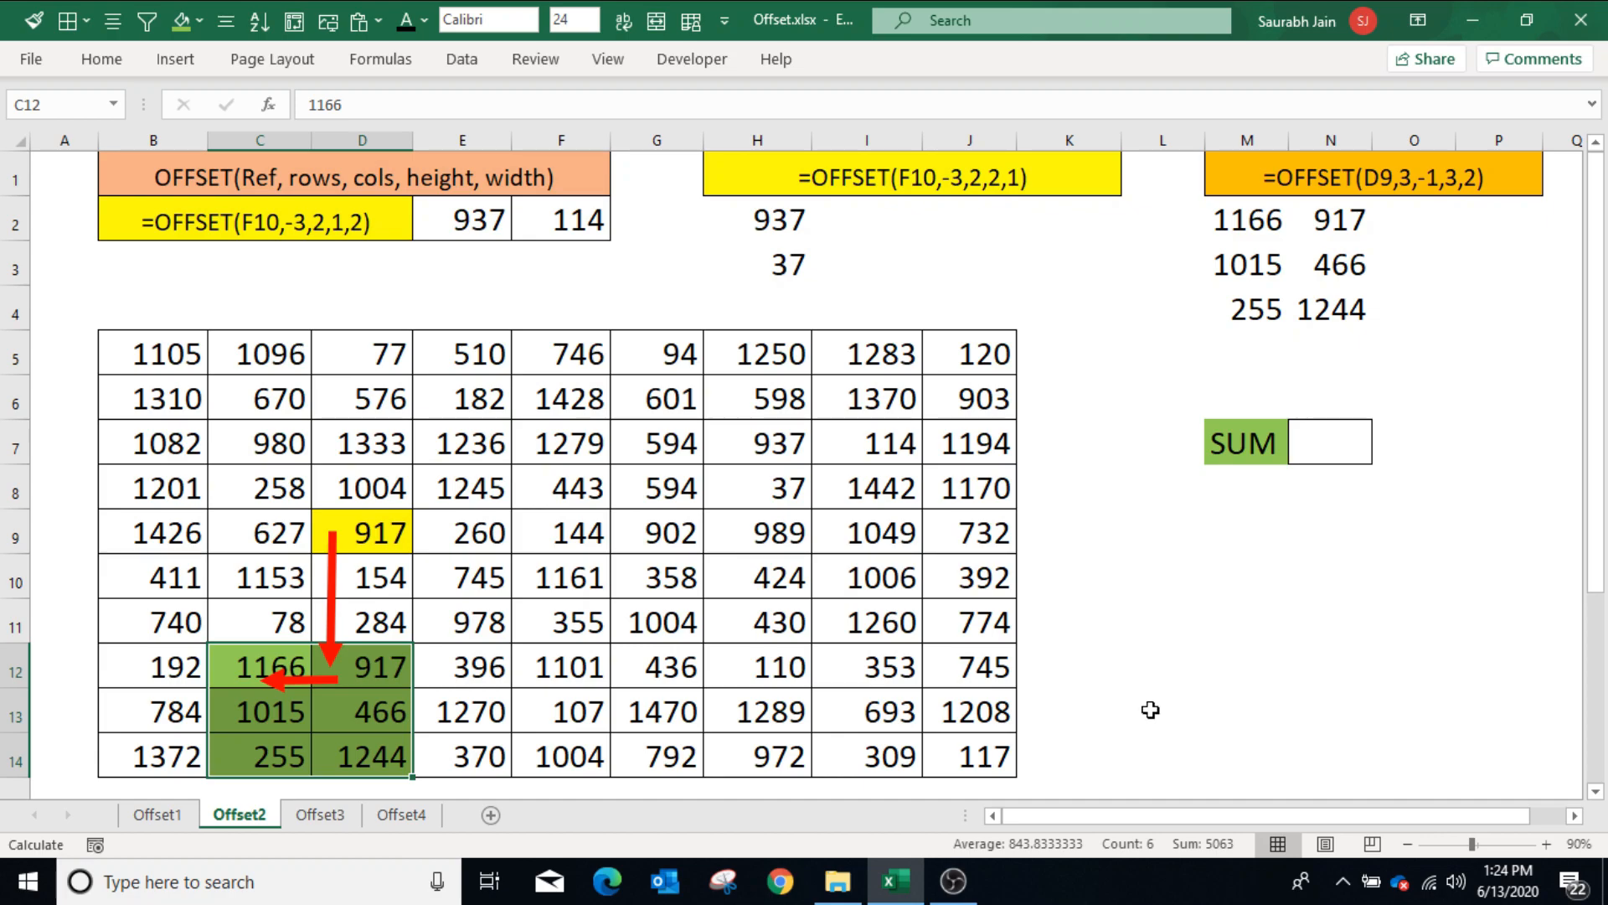
Enter =SUM(OFFSET(D9,3,-1,3,2)) in cell N7 and check it against the sum of the selected range M2:N4.
{"action": "left_click", "coordinate": [1334, 444]}
{"action": "type", "text": "=s"}
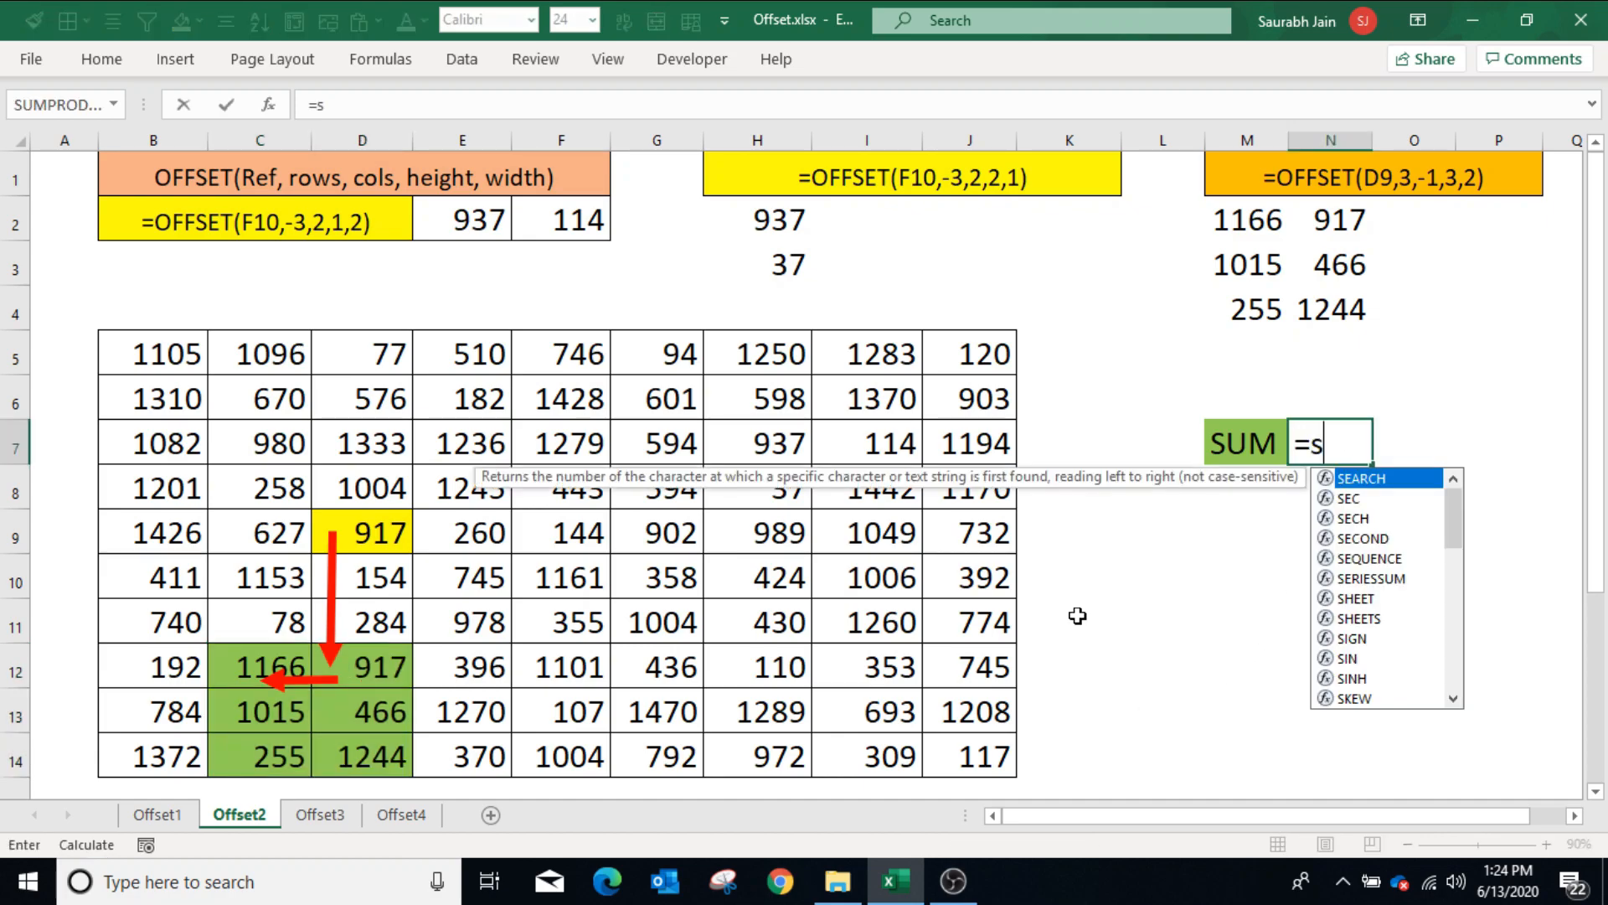
{"action": "type", "text": "um("}
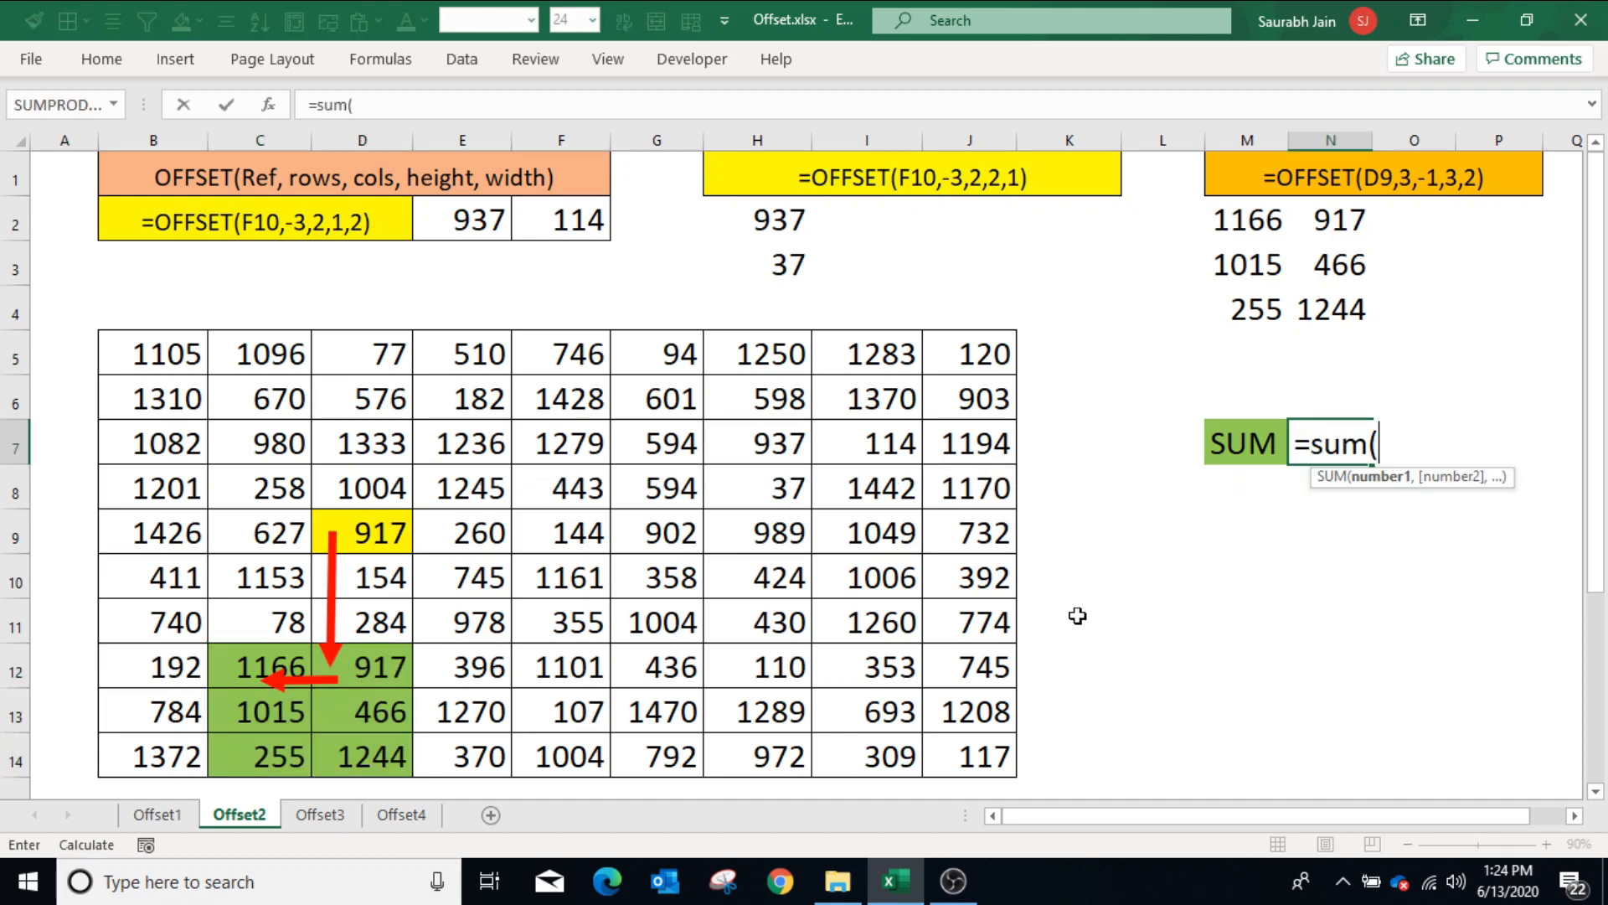
{"action": "type", "text": "offset(D9,3,-1,3,2))"}
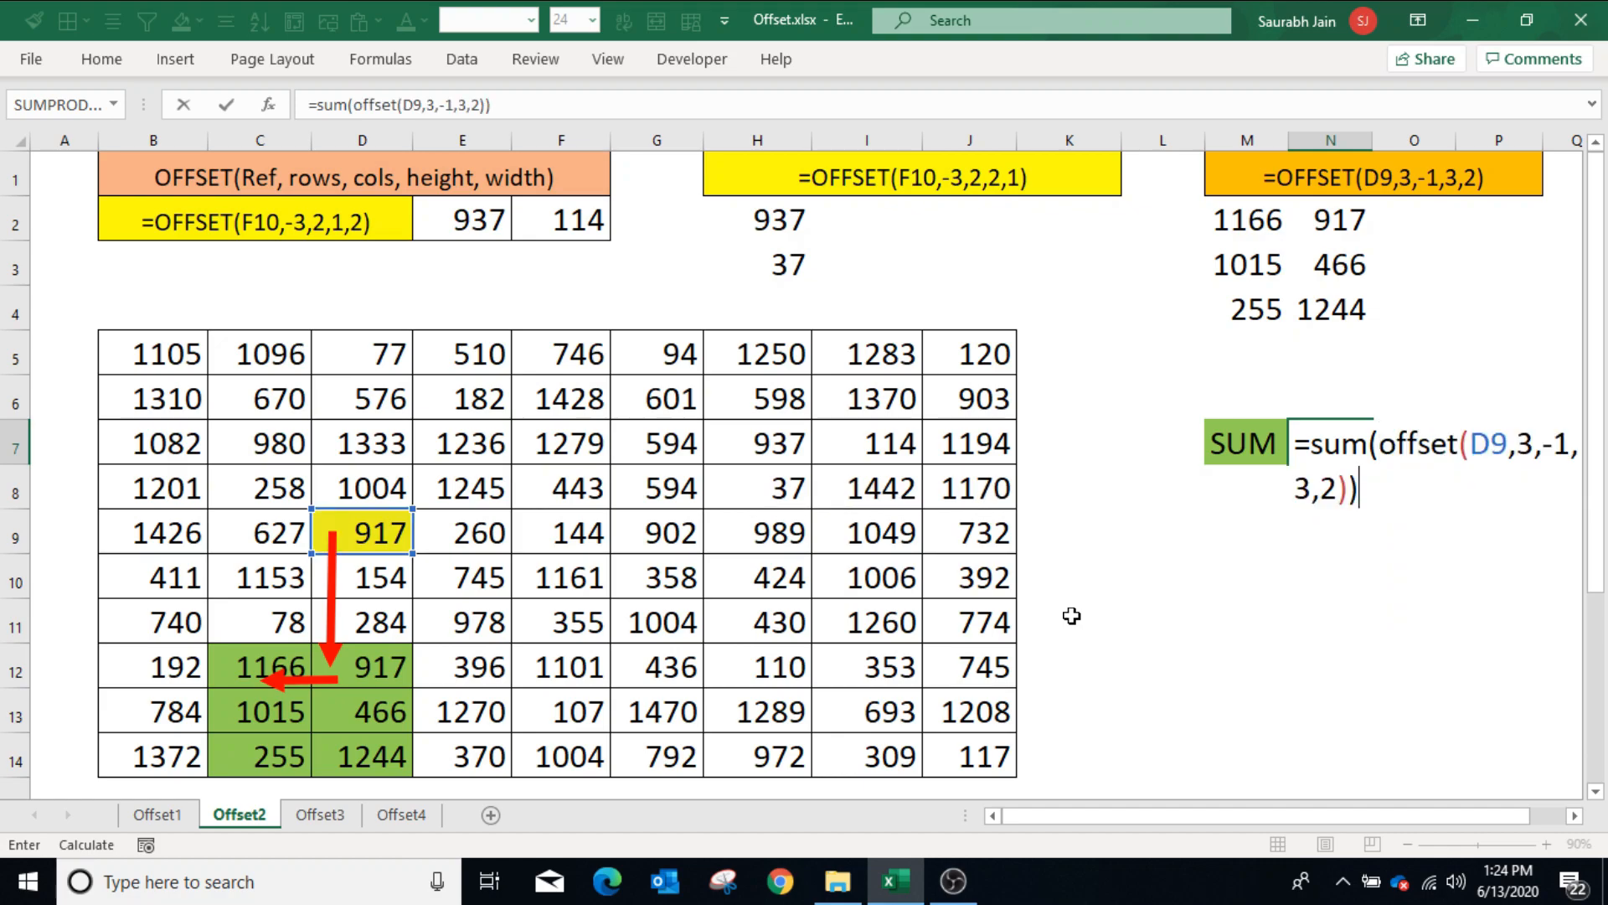
{"action": "key", "text": "Return"}
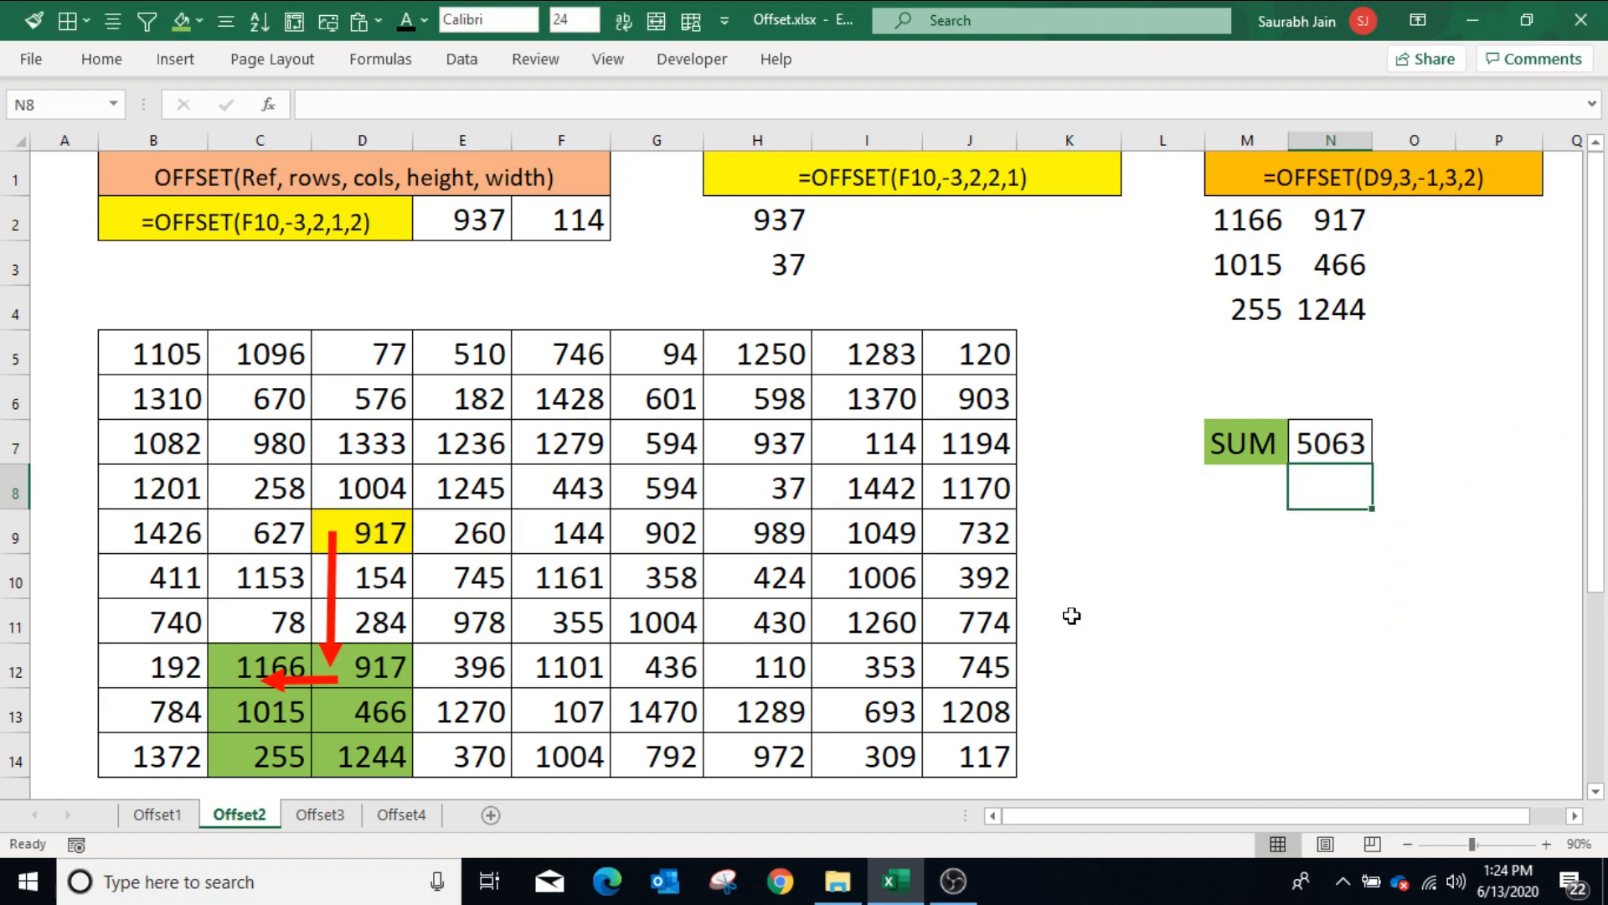
{"action": "left_click_drag", "start_coordinate": [1236, 218], "coordinate": [1328, 297]}
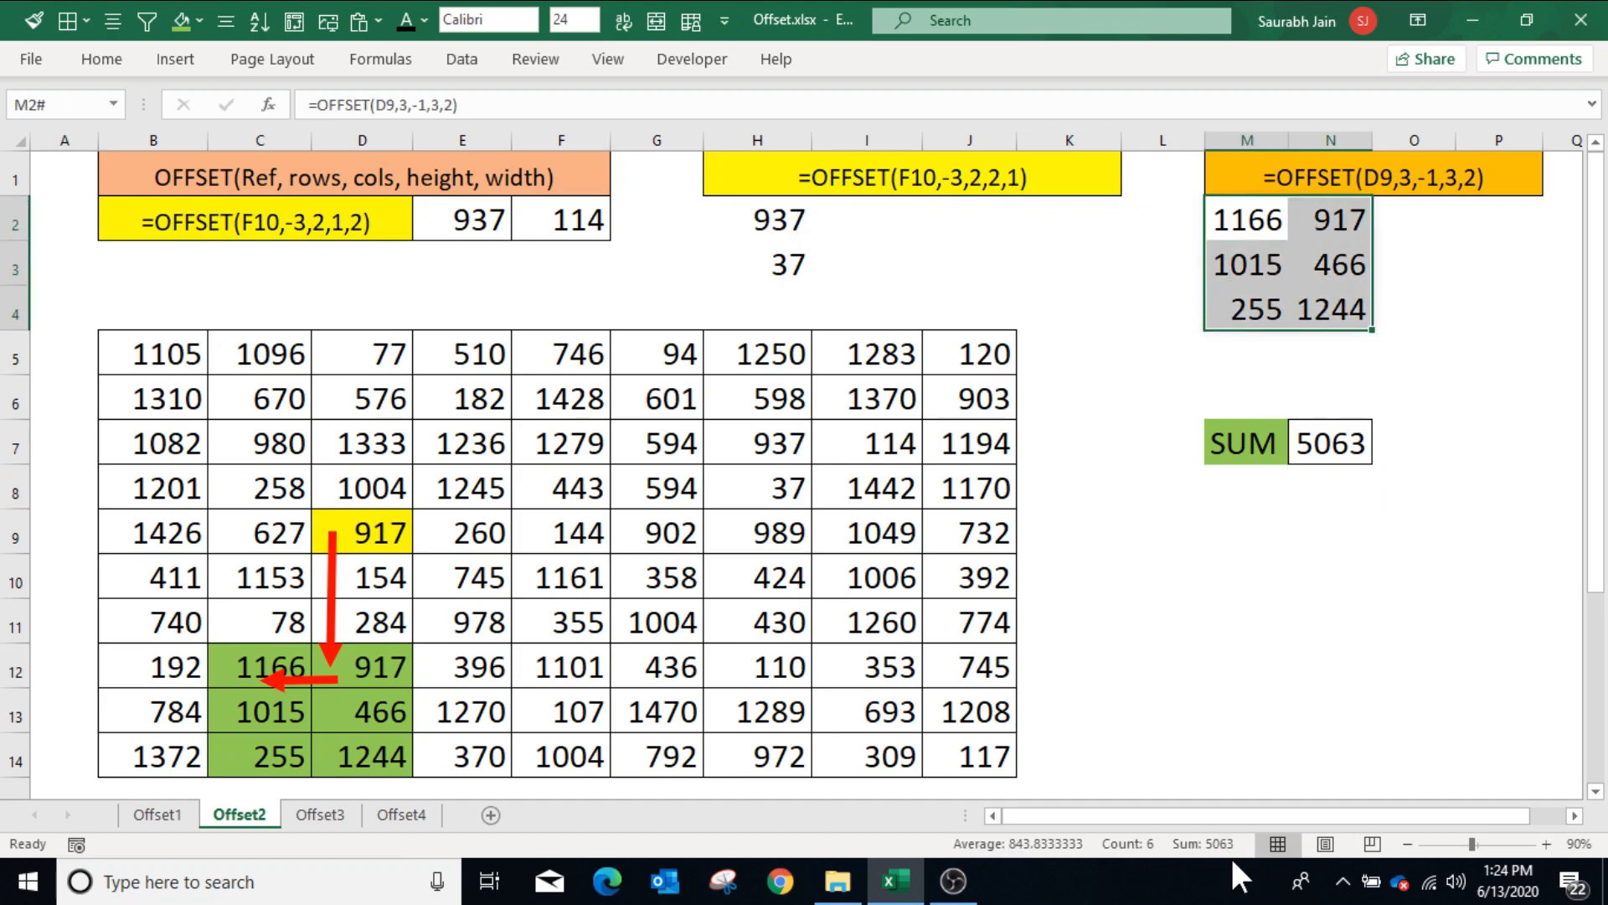
On the Offset3 sheet, fill the reference cell C6 with yellow.
{"action": "left_click", "coordinate": [319, 814]}
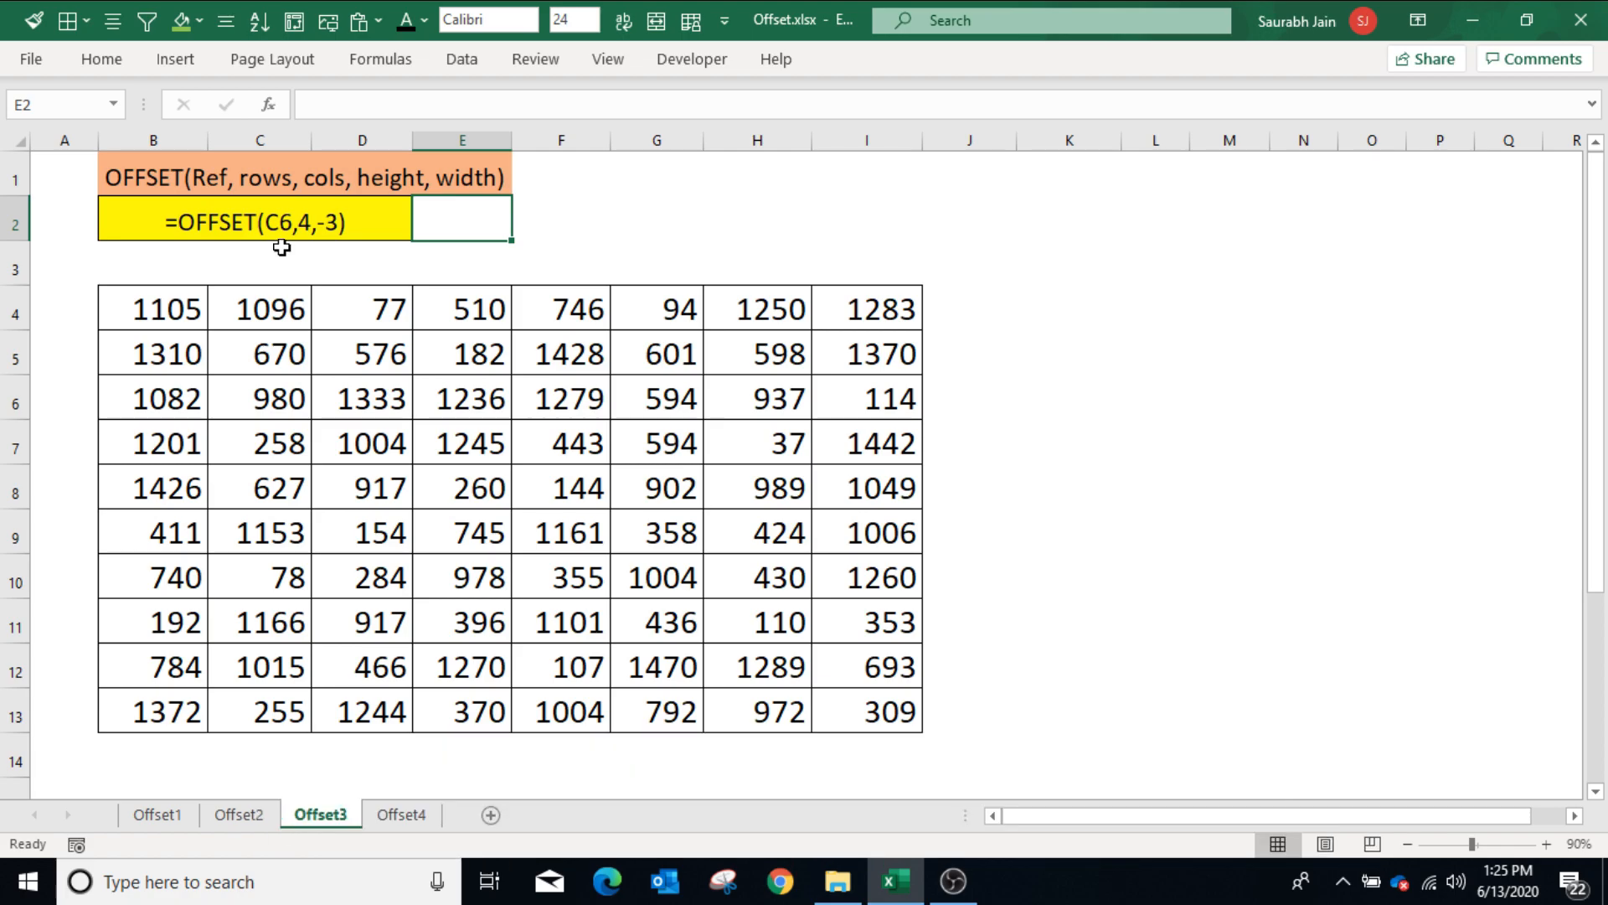
{"action": "left_click", "coordinate": [279, 400]}
{"action": "left_click", "coordinate": [179, 18]}
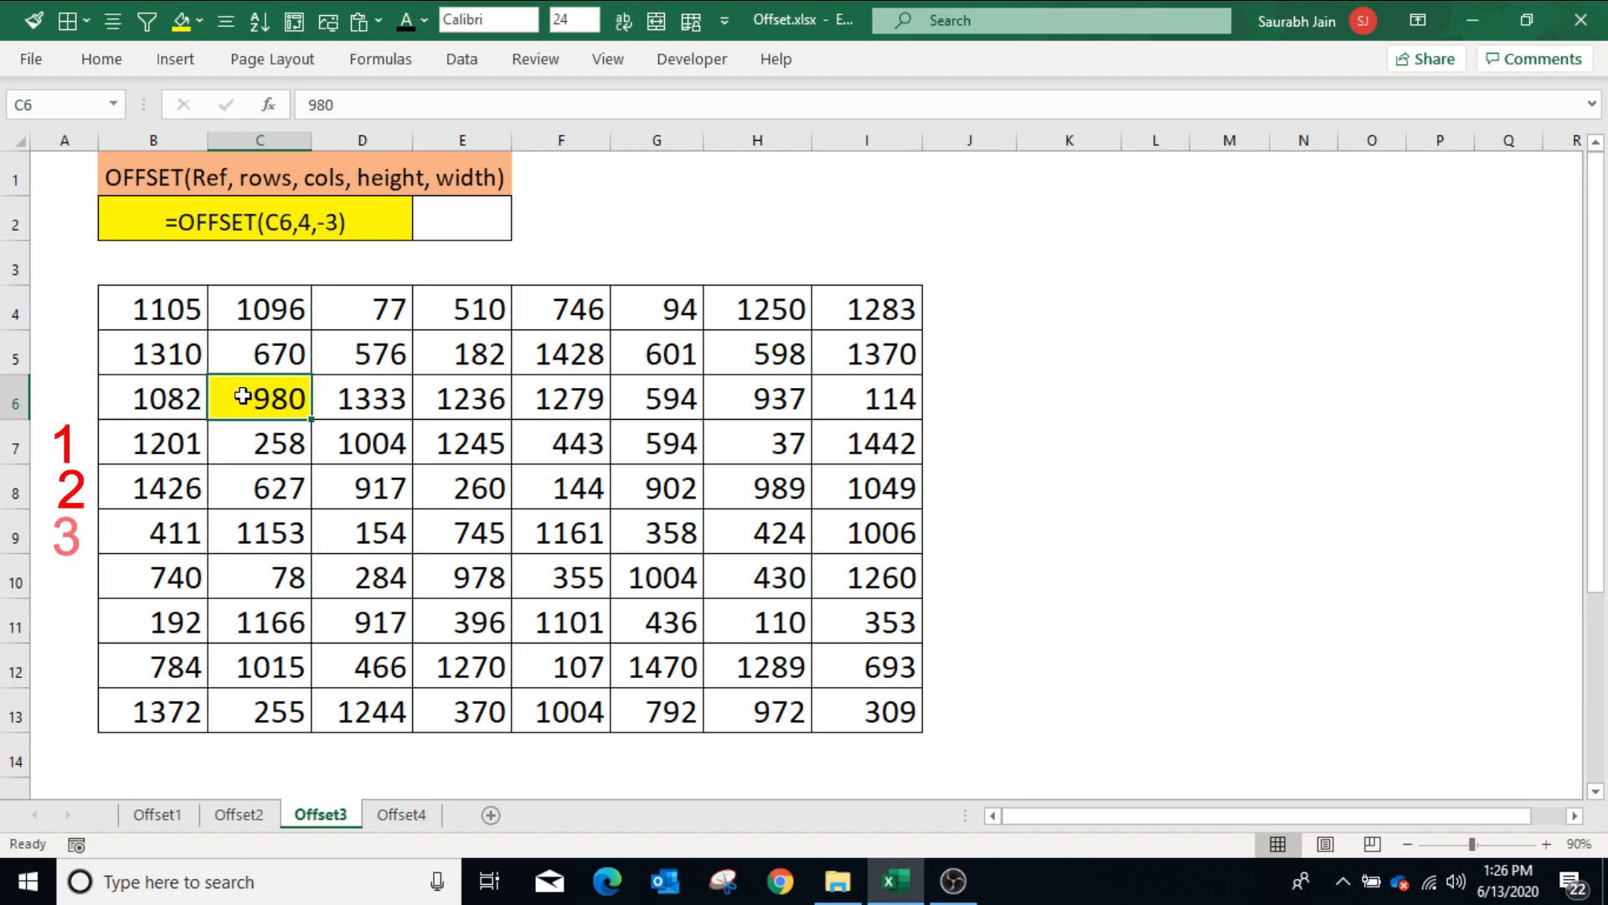
{"action": "left_click", "coordinate": [1501, 632]}
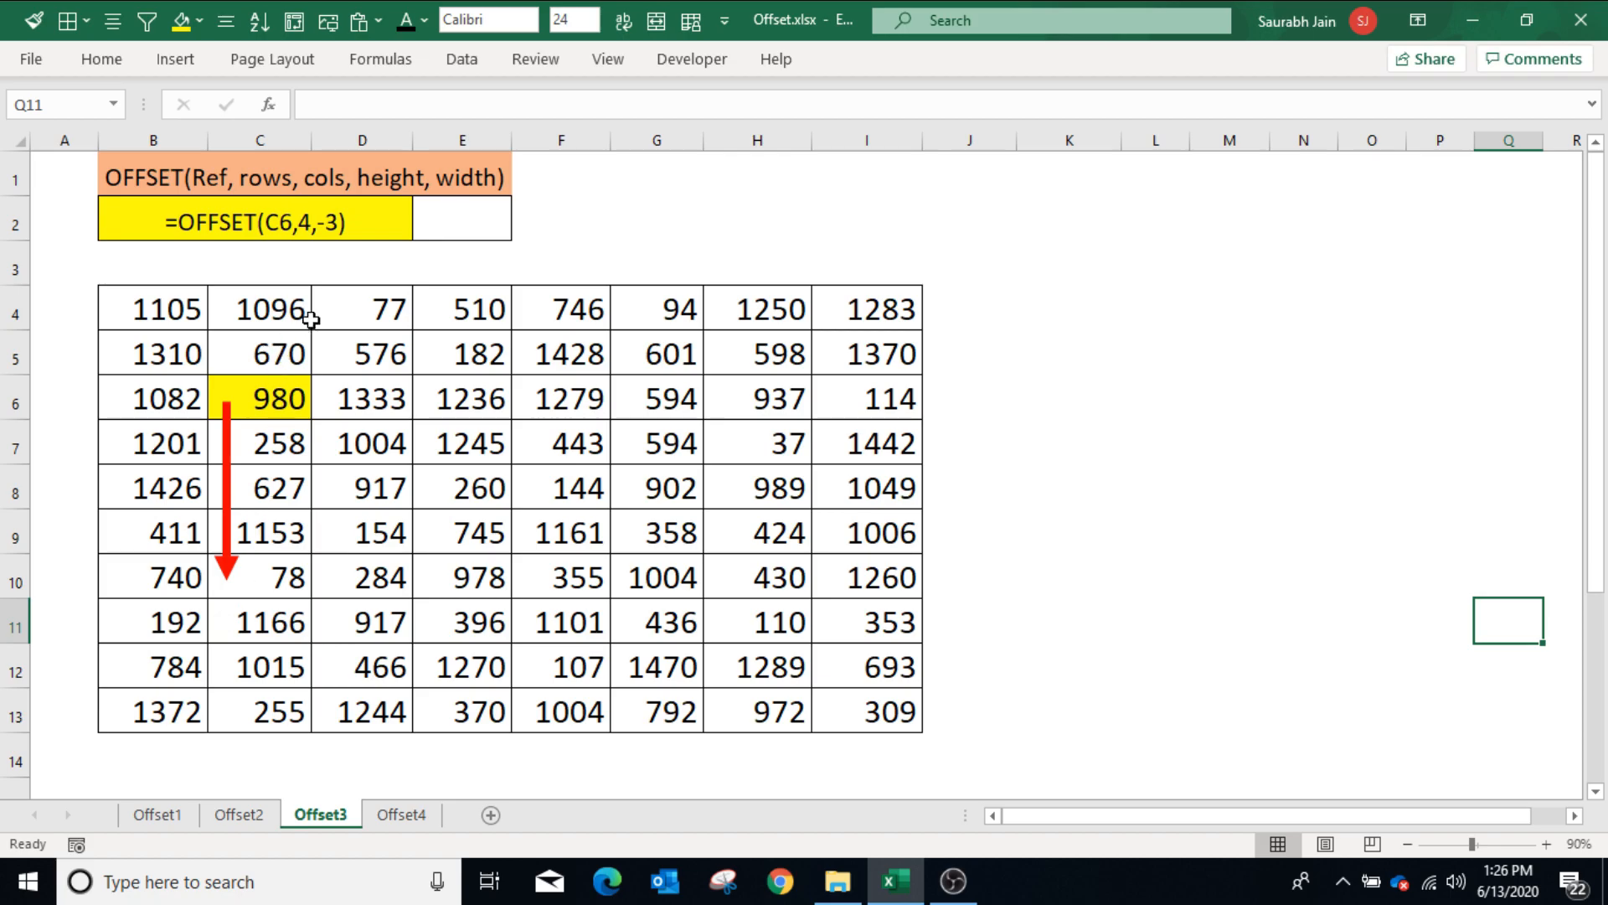
Enter the formula =OFFSET(C6,4,-3) in cell E2 of the Offset3 sheet.
{"action": "left_click", "coordinate": [456, 220]}
{"action": "type", "text": "=offset("}
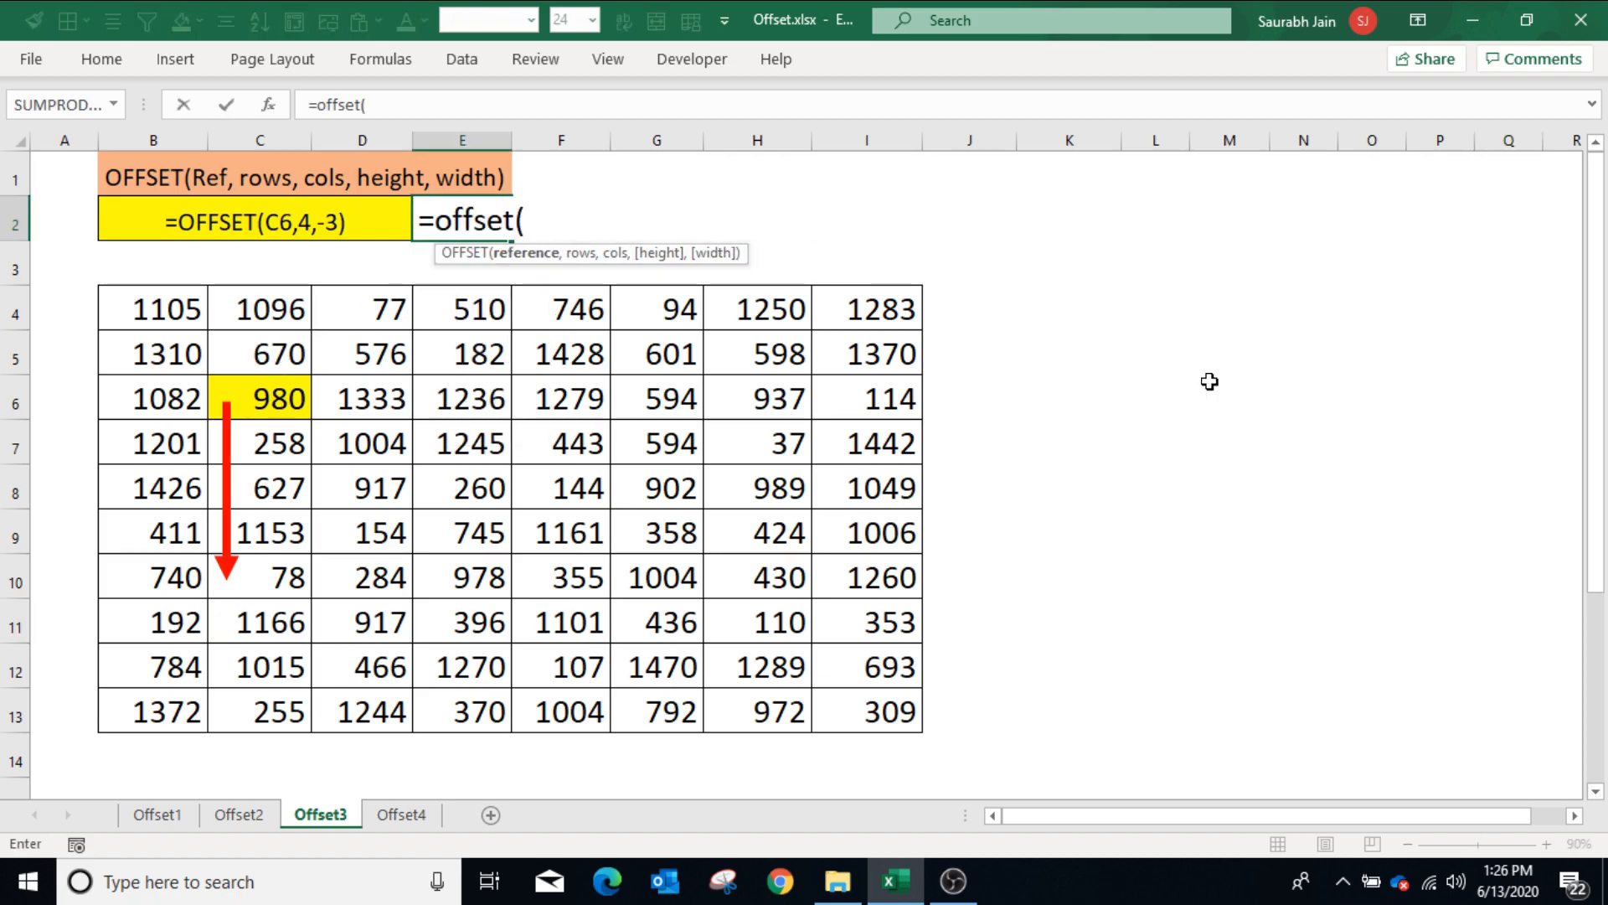
{"action": "left_click", "coordinate": [267, 403]}
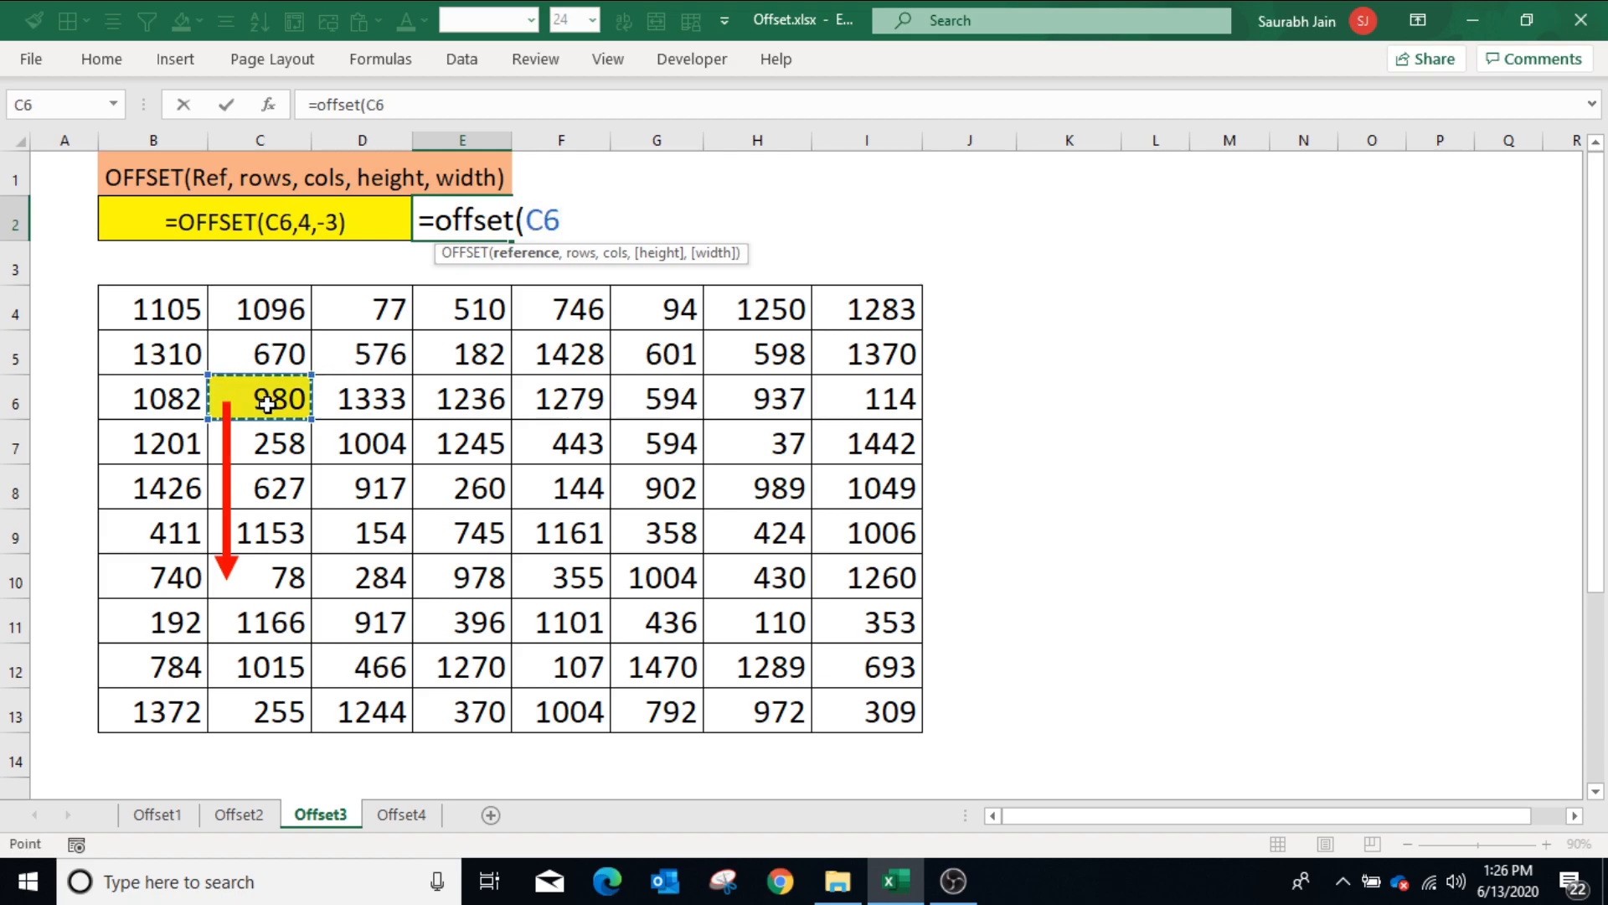
{"action": "type", "text": ",4,-3"}
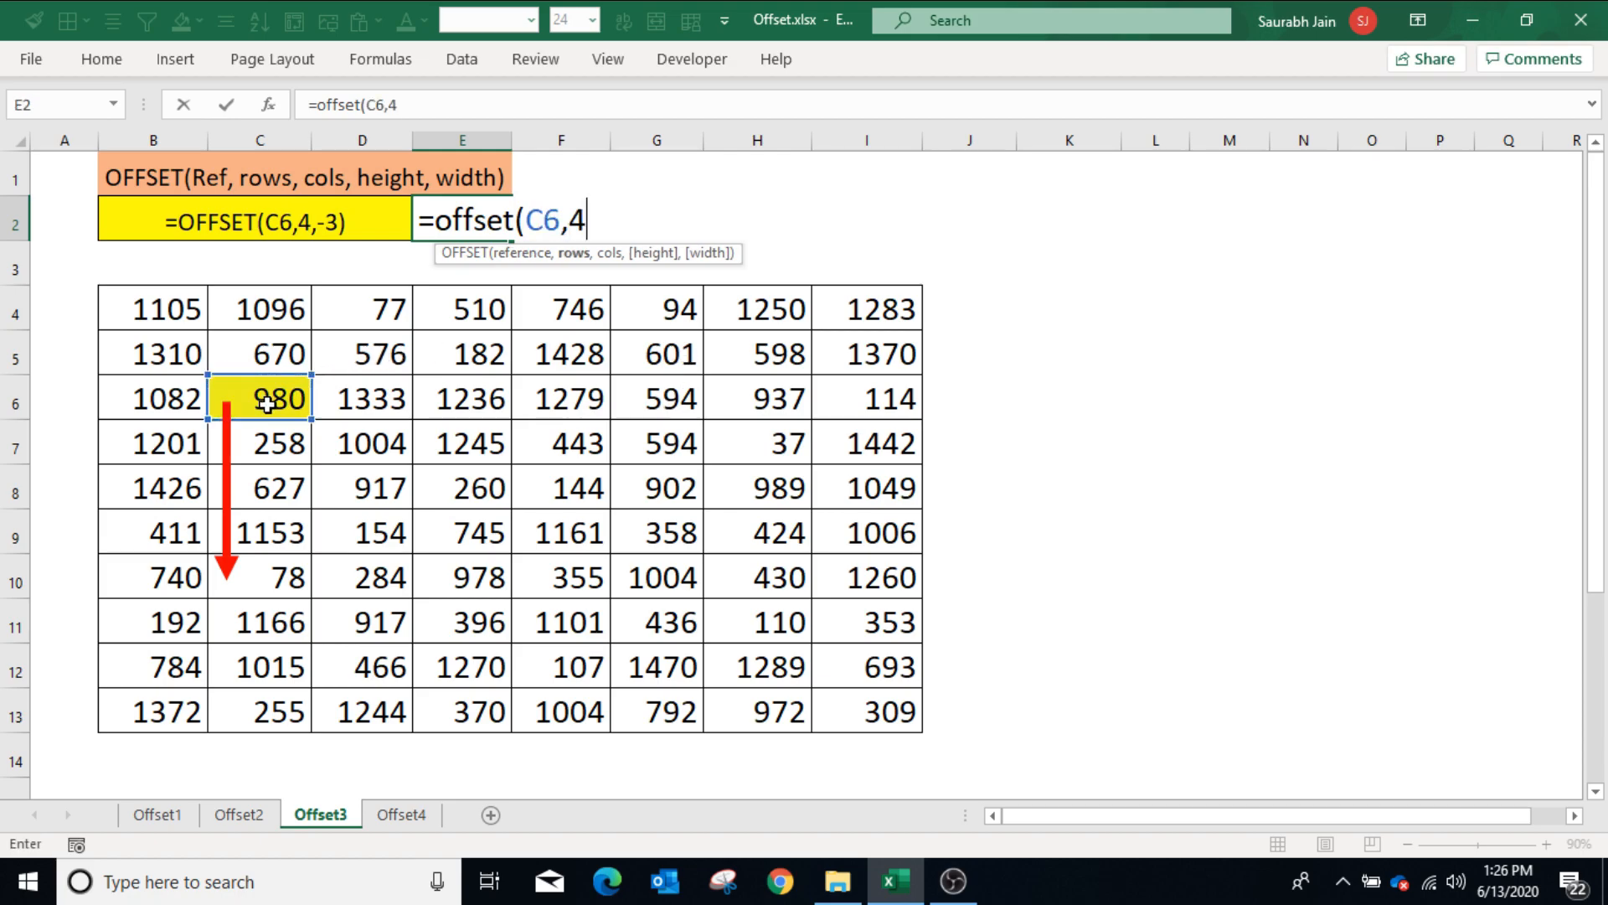
{"action": "type", "text": ")"}
{"action": "key", "text": "Return"}
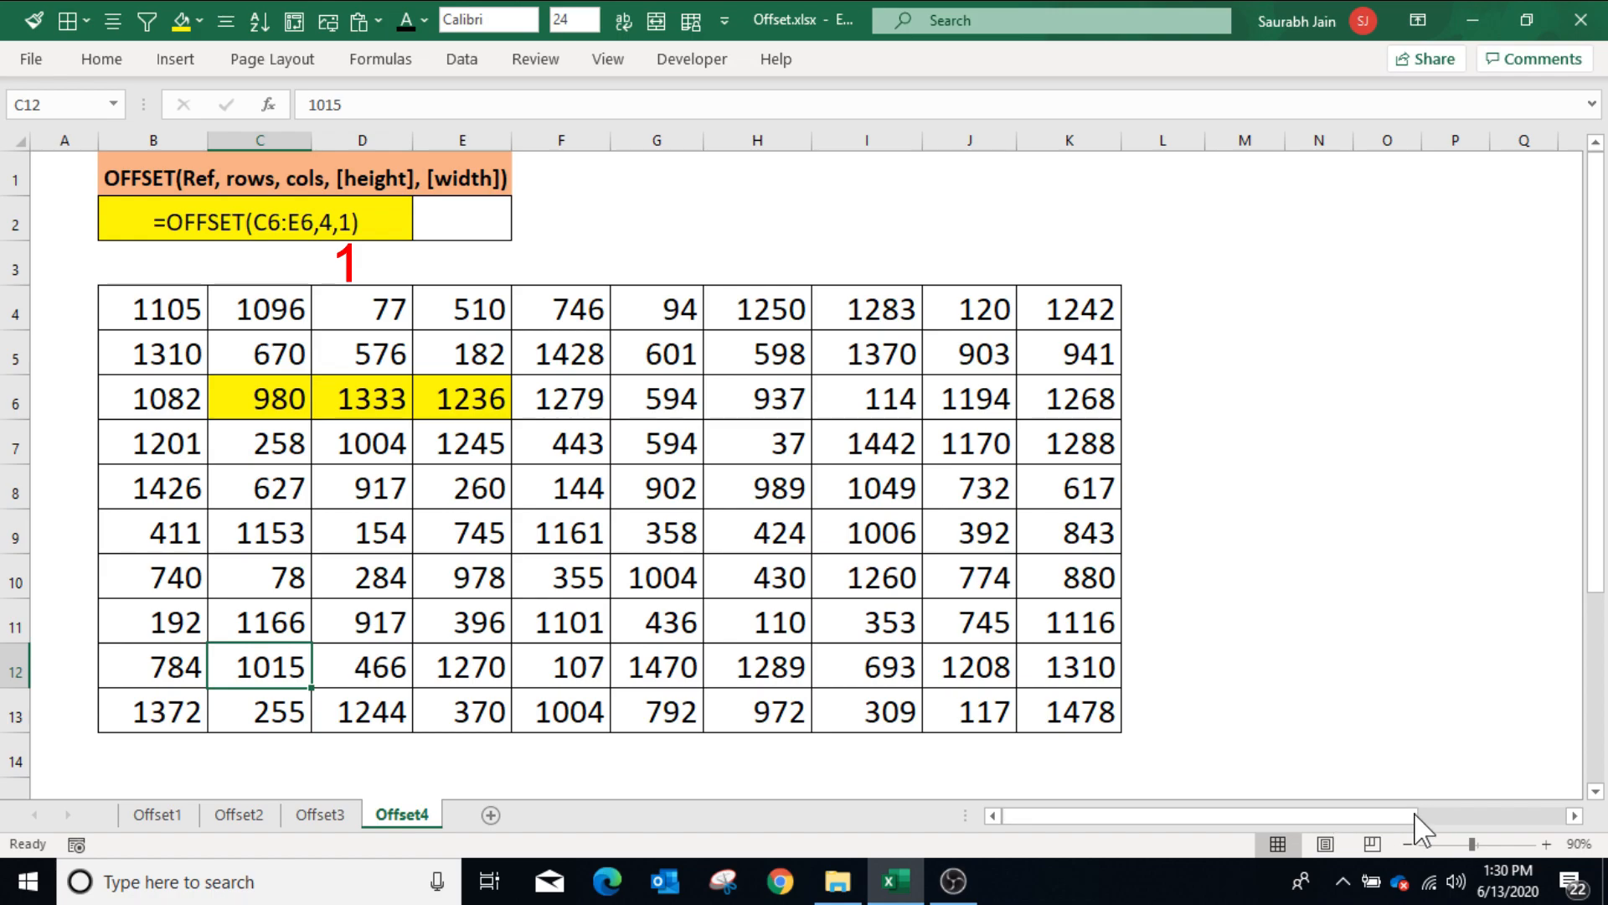
On the Offset4 sheet, enter =OFFSET(C6:E6,4,1) in cell E2 and highlight the returned range D10:F10 in green.
{"action": "left_click", "coordinate": [1333, 519]}
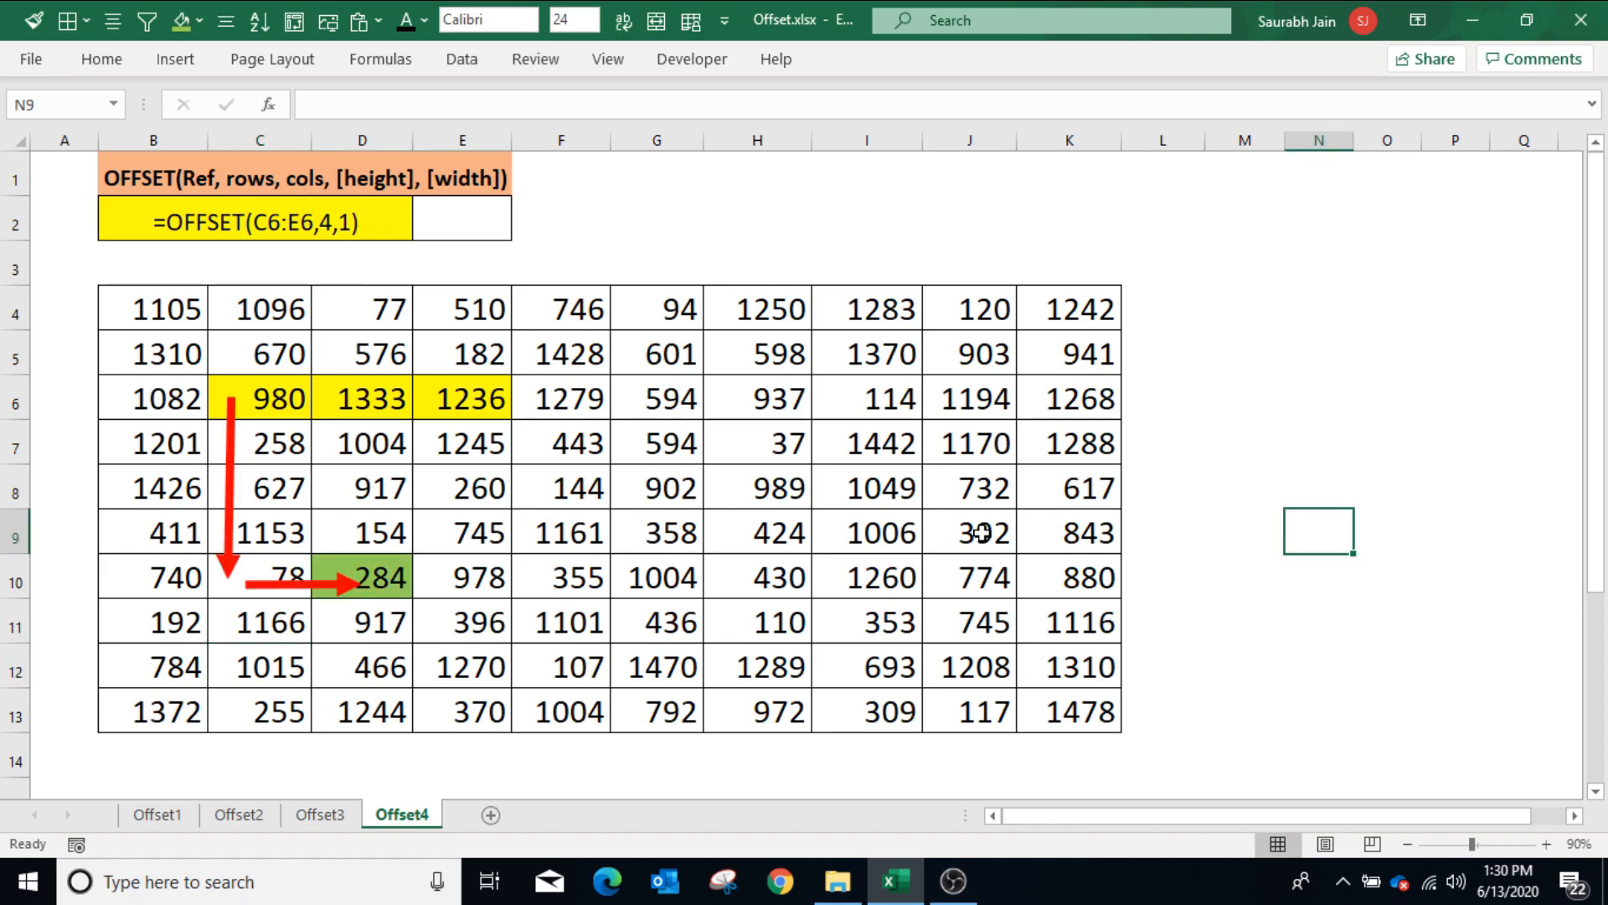
{"action": "left_click", "coordinate": [462, 219]}
{"action": "type", "text": "=offset"}
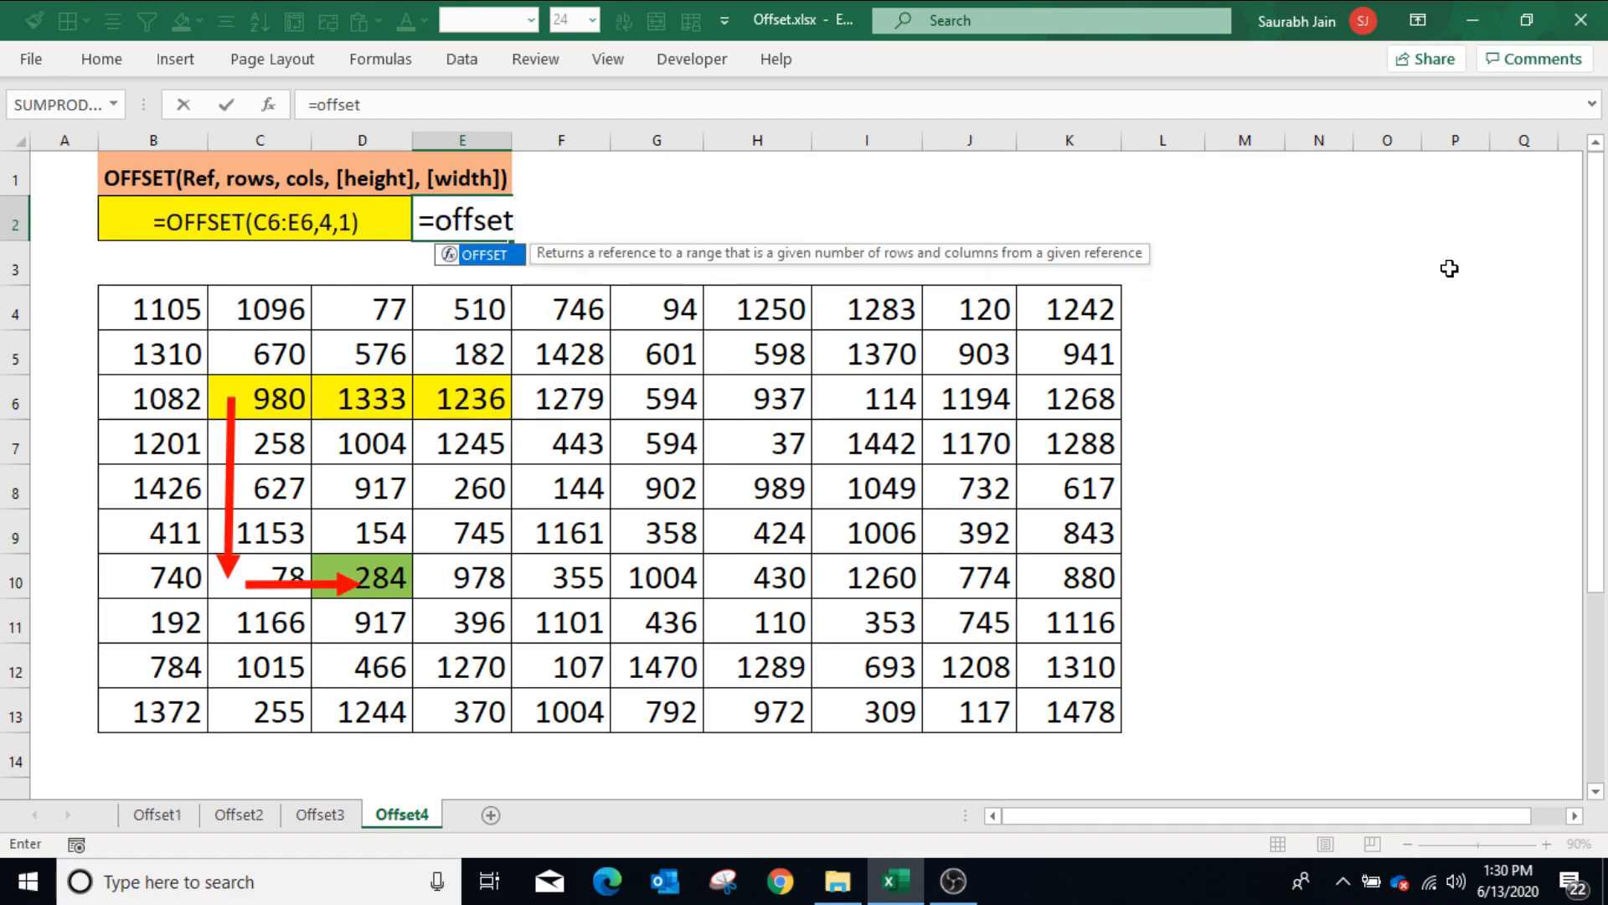
{"action": "type", "text": "("}
{"action": "left_click_drag", "start_coordinate": [286, 397], "coordinate": [449, 399]}
{"action": "type", "text": ","}
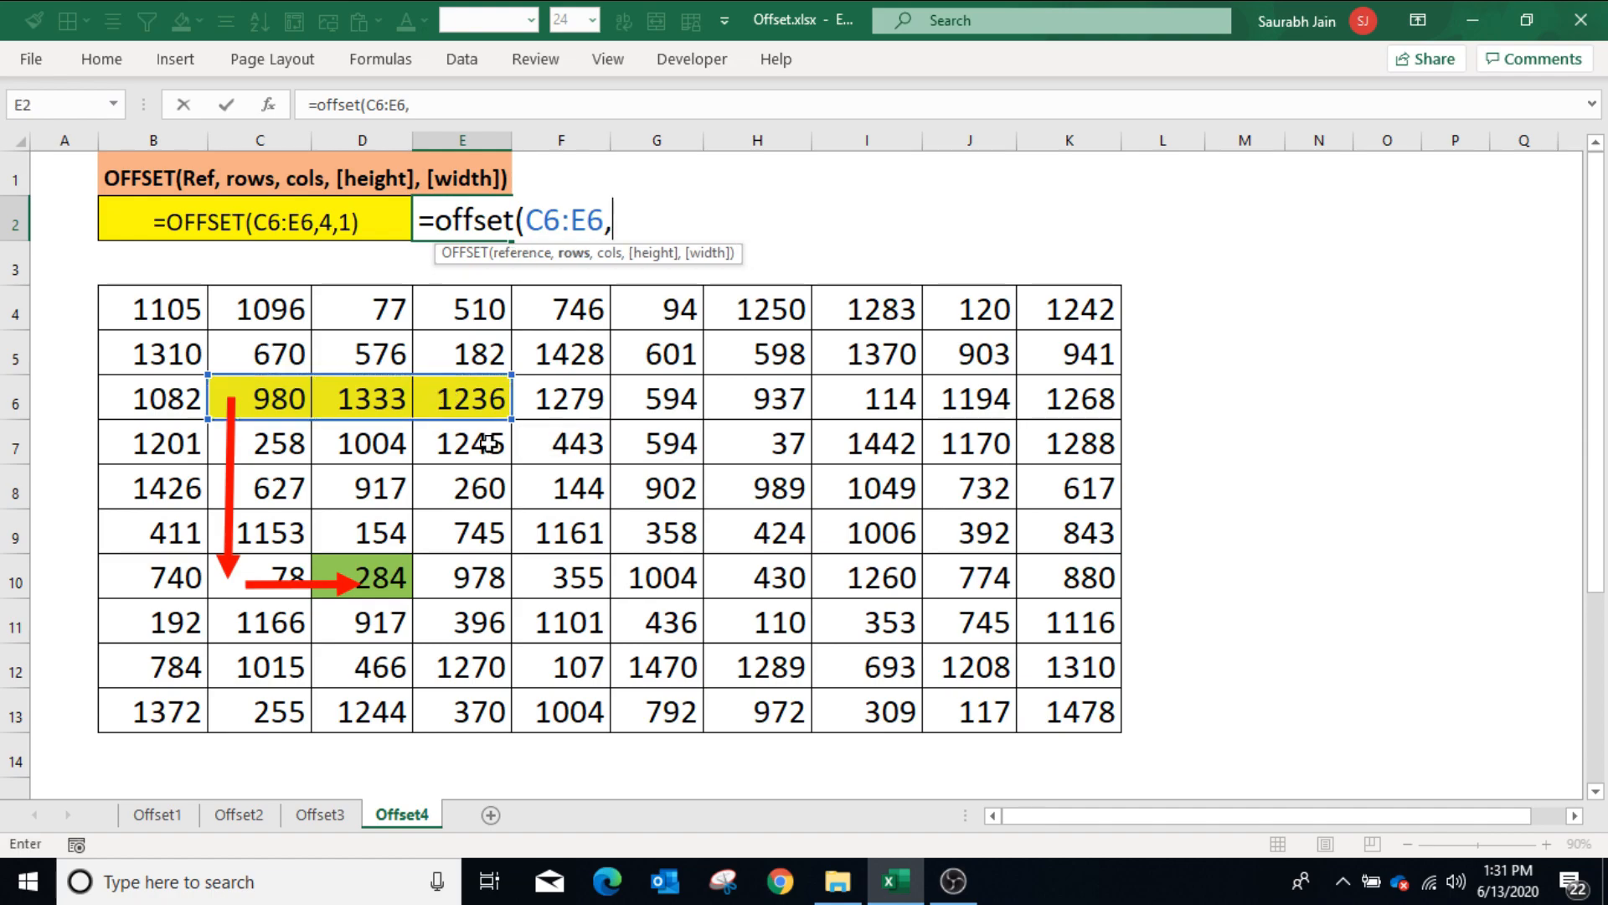
{"action": "type", "text": "4,1"}
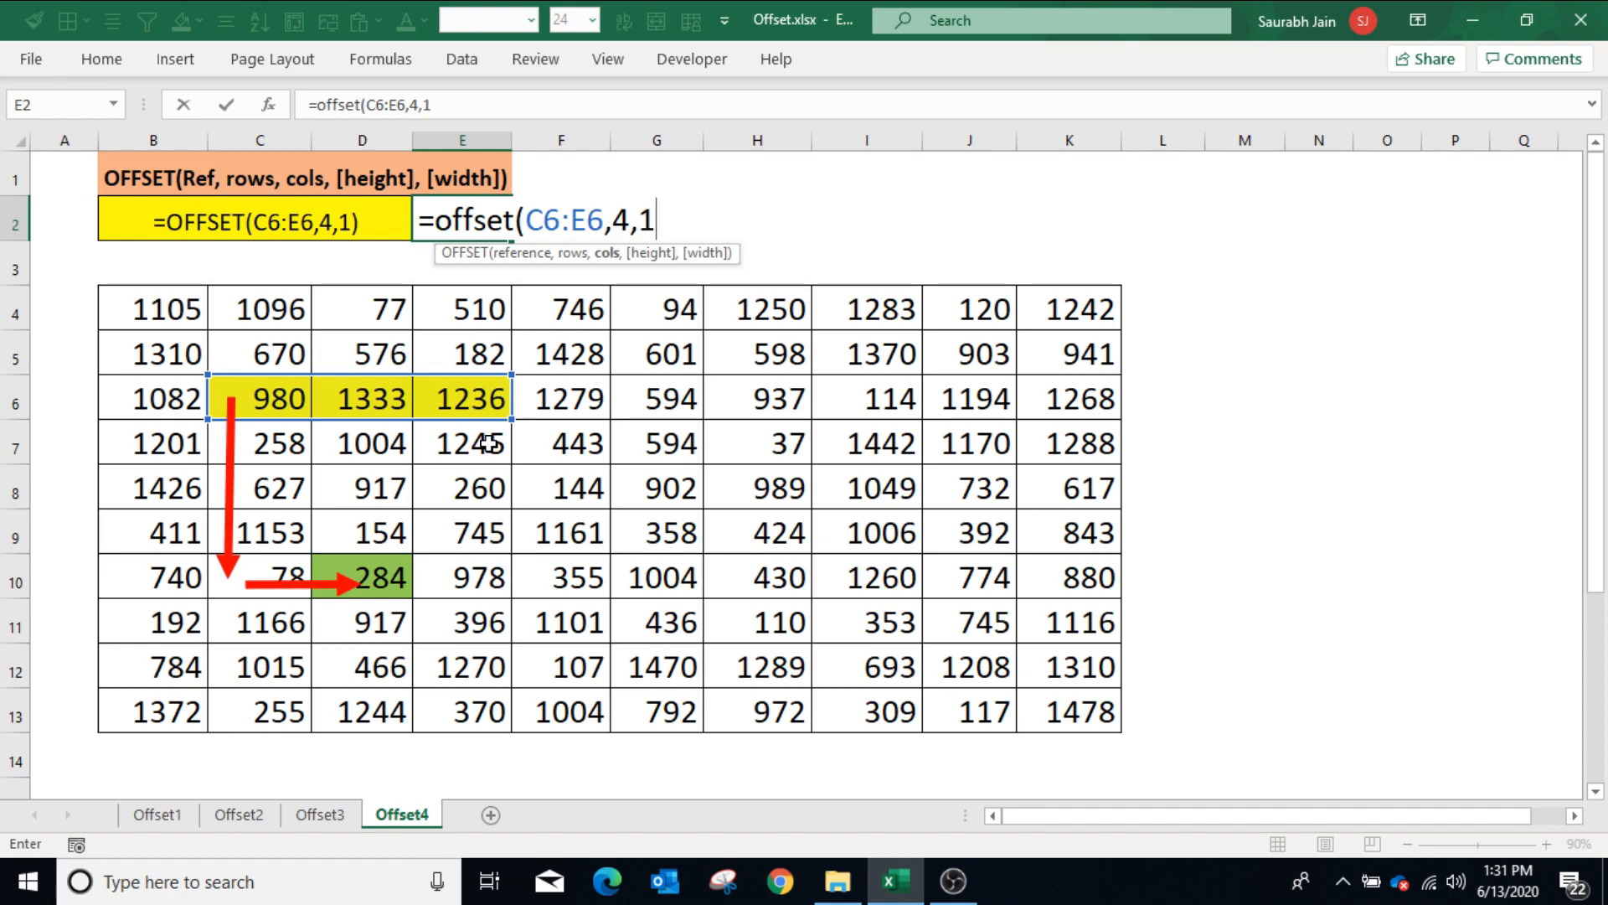
{"action": "type", "text": ")"}
{"action": "key", "text": "Return"}
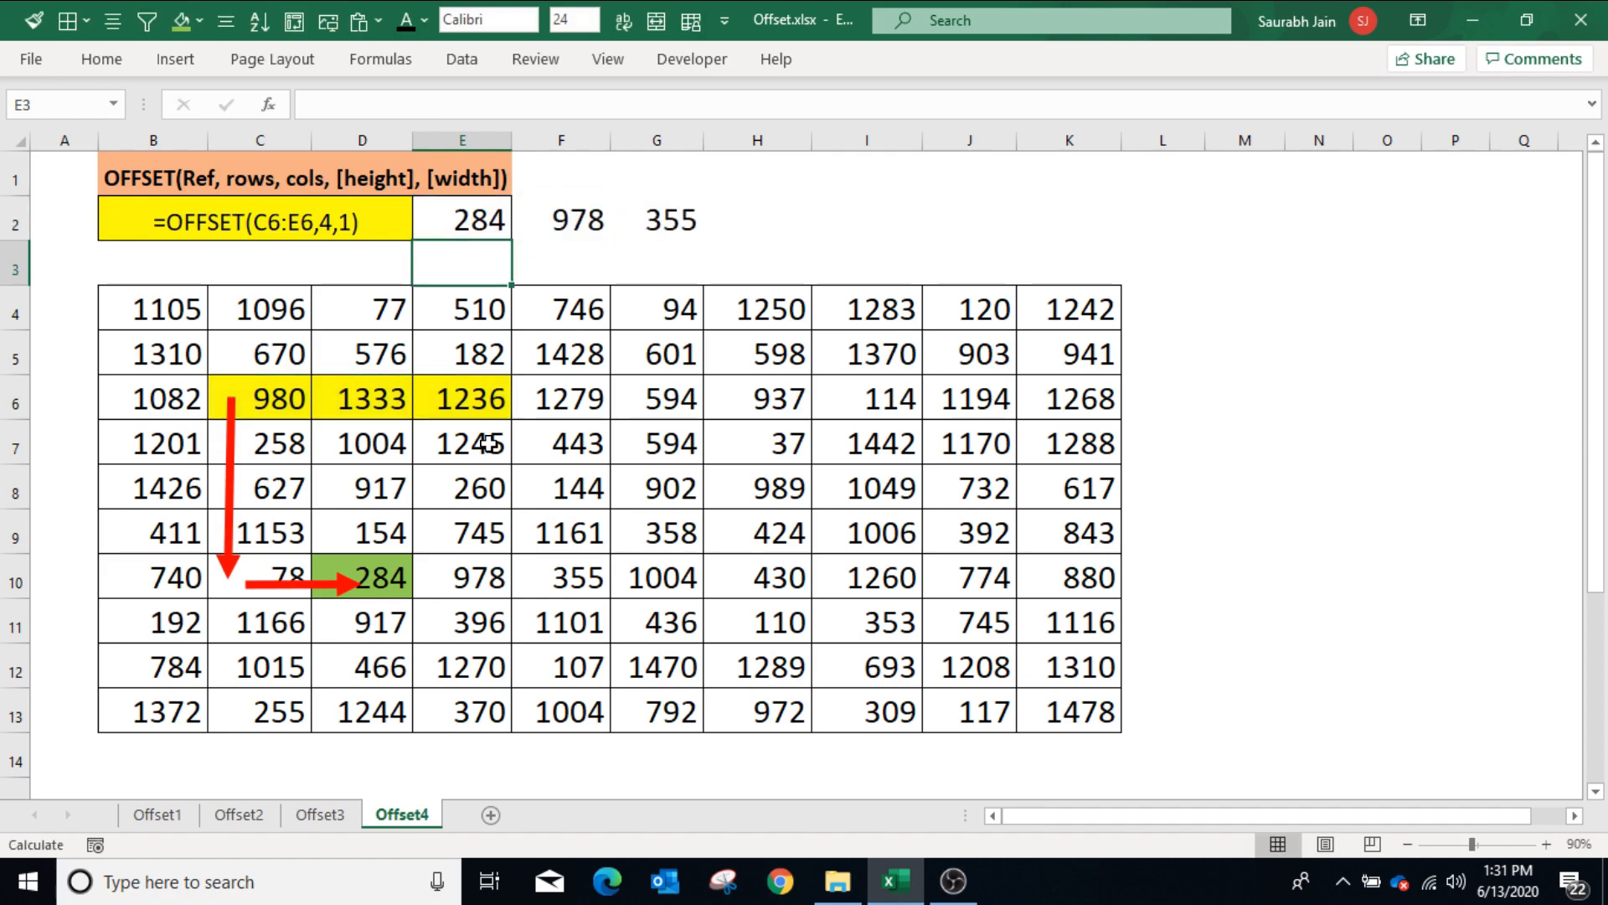
{"action": "left_click_drag", "start_coordinate": [369, 578], "coordinate": [570, 580]}
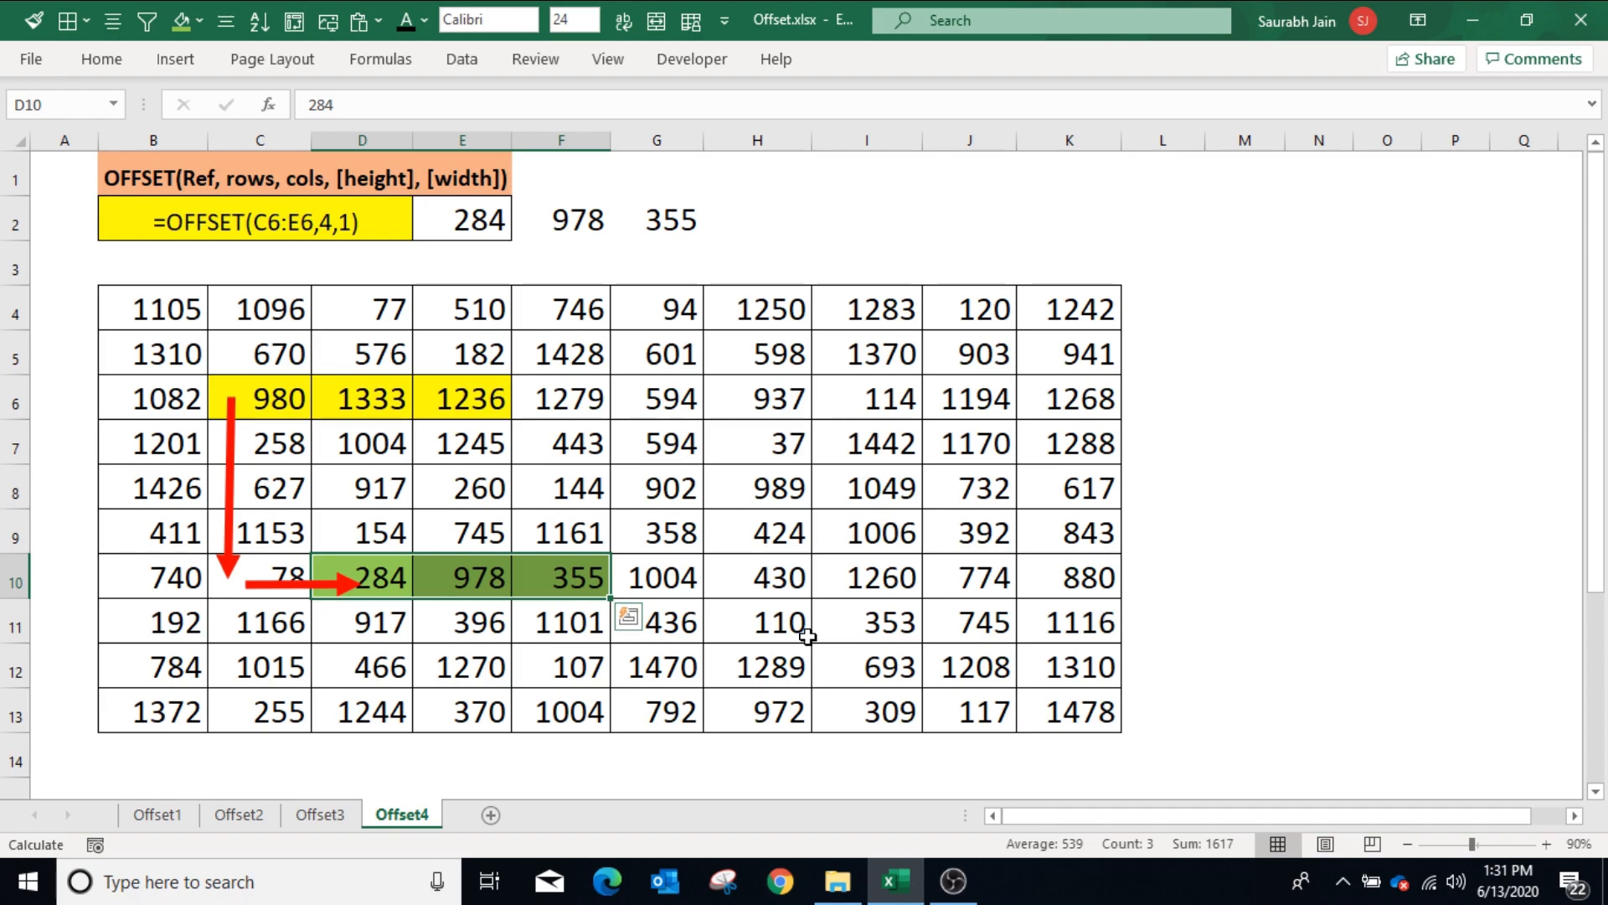
{"action": "left_click", "coordinate": [807, 637]}
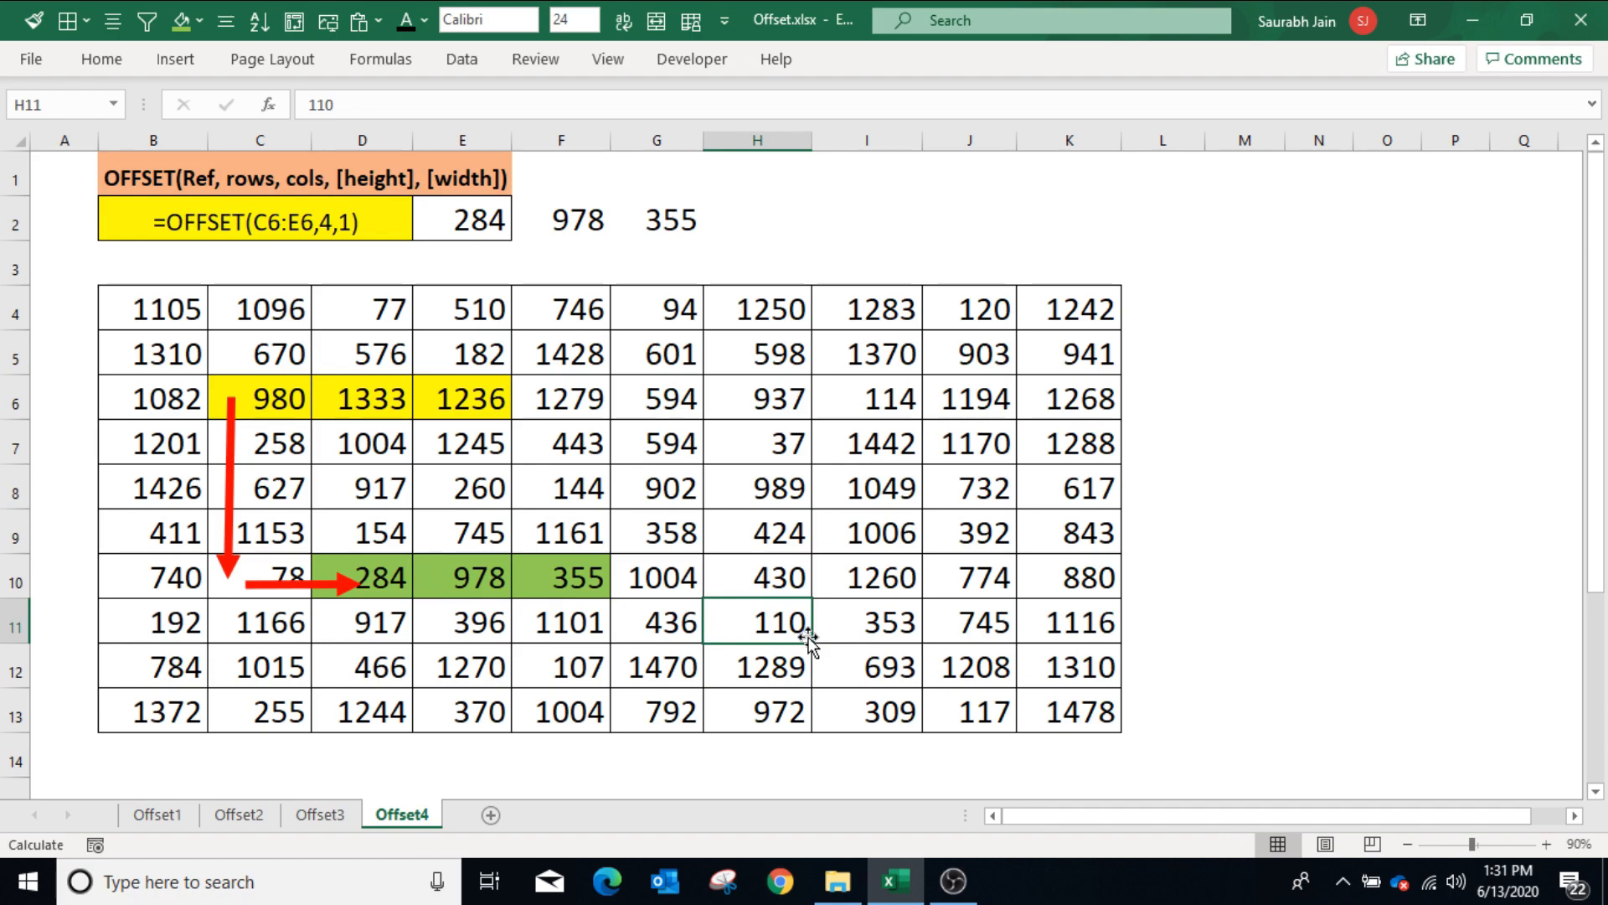